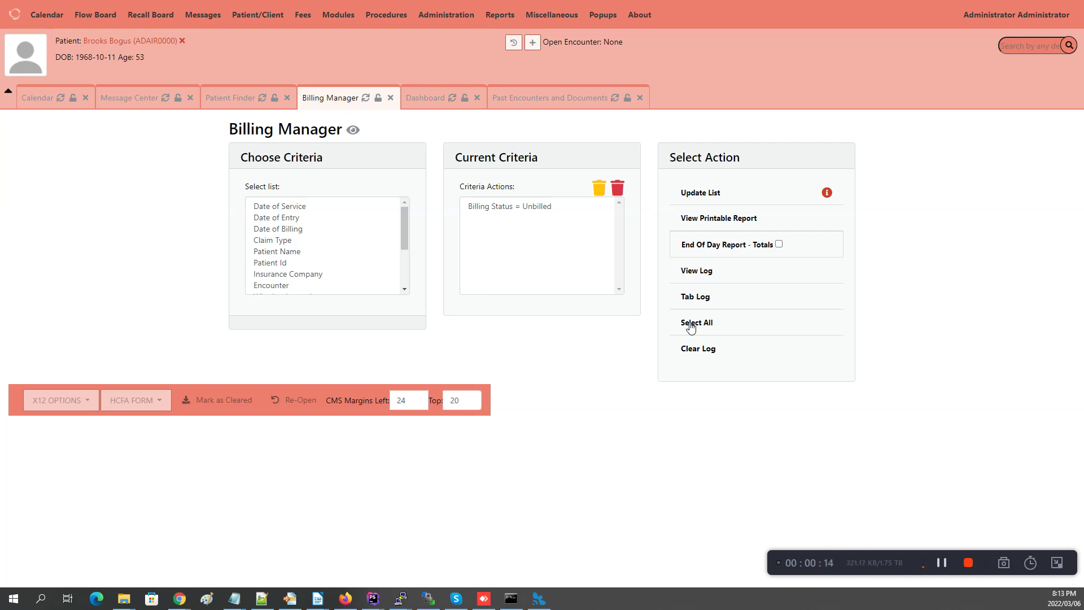
# - Select all billing entries and refresh the list with the Billing Status = Unbilled criterion
pyautogui.click(690, 326)
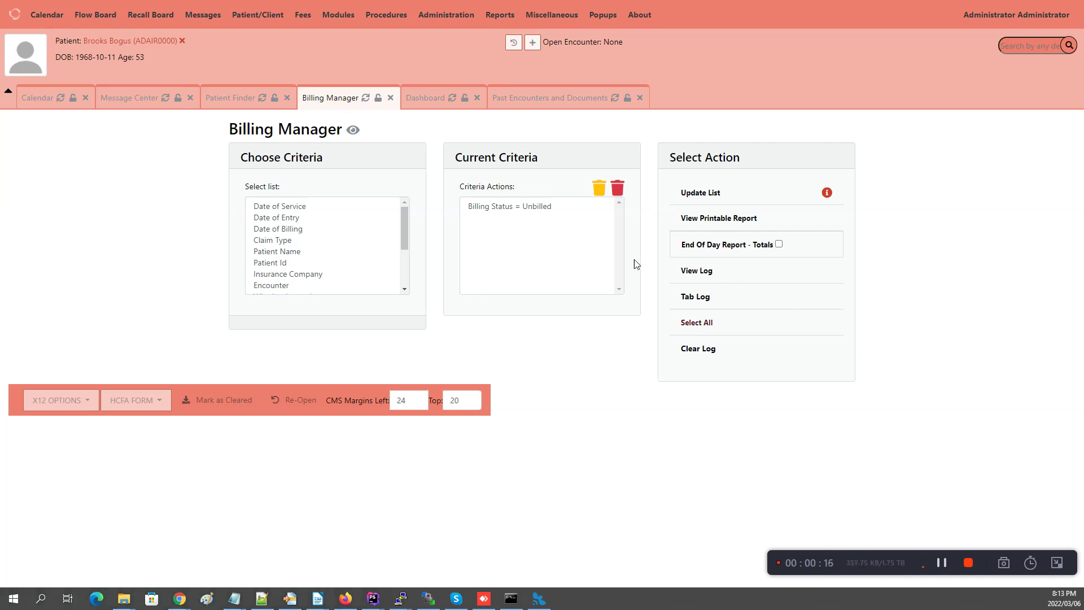
pyautogui.click(478, 218)
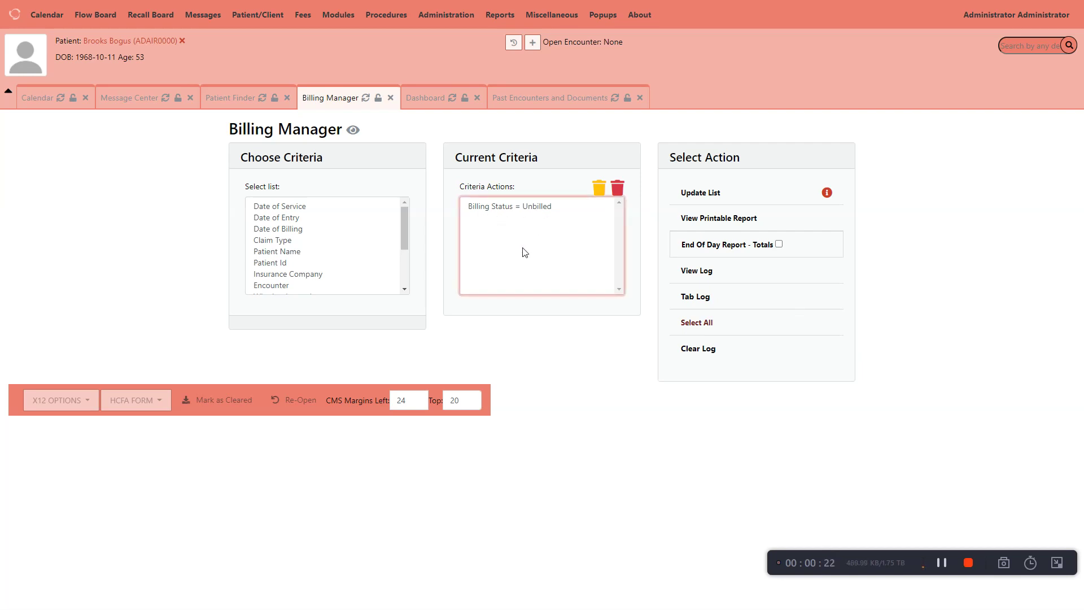
pyautogui.click(700, 194)
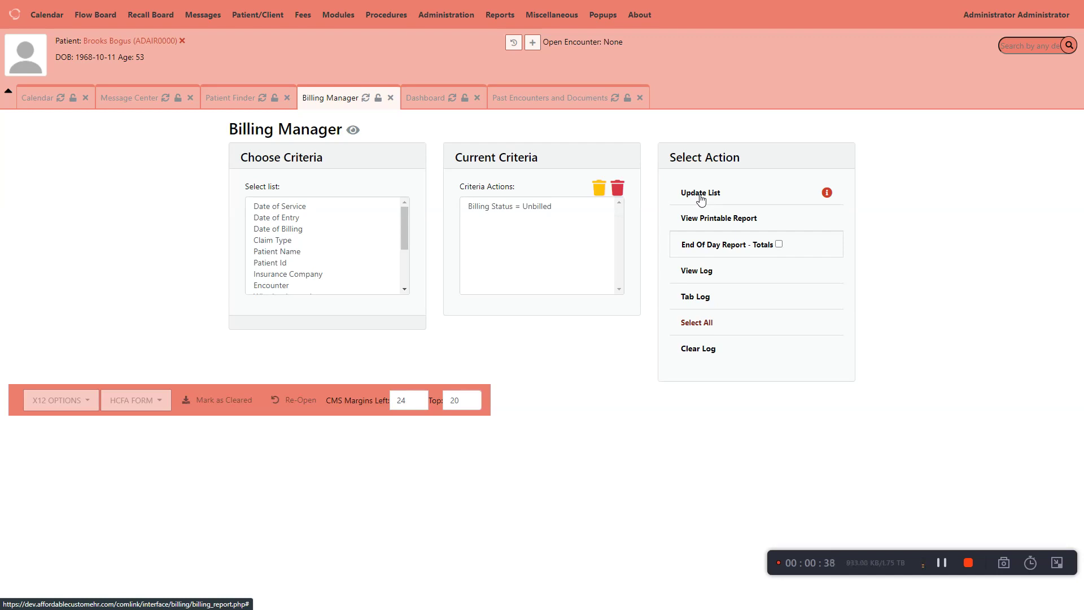
# - Open Practice Settings and go from Insurance Companies to the X12 Partners list
pyautogui.moveTo(473, 23)
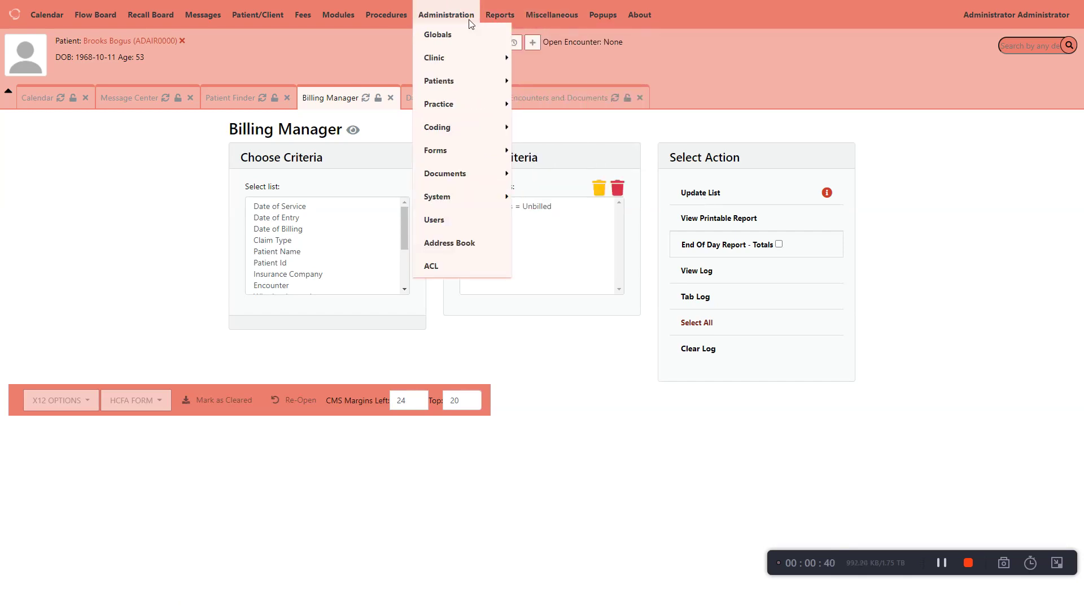
pyautogui.moveTo(469, 122)
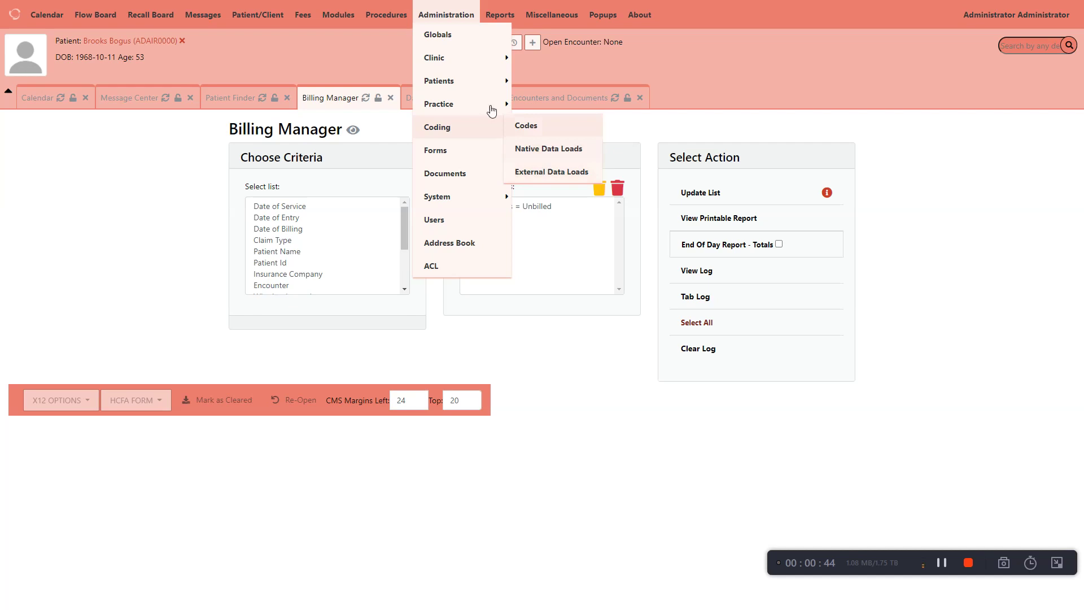
pyautogui.moveTo(481, 103)
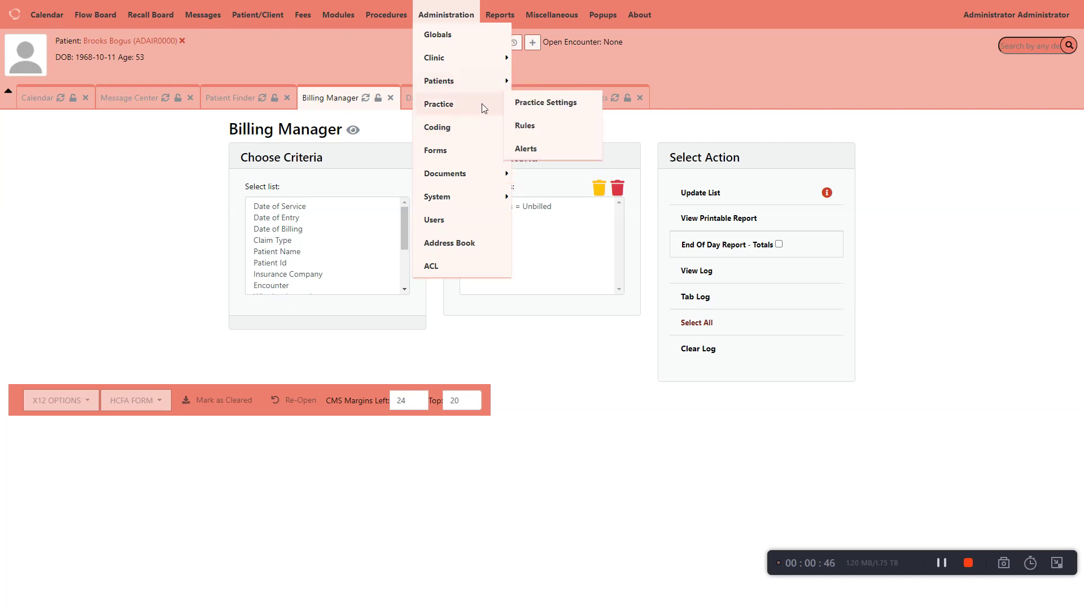
pyautogui.click(546, 104)
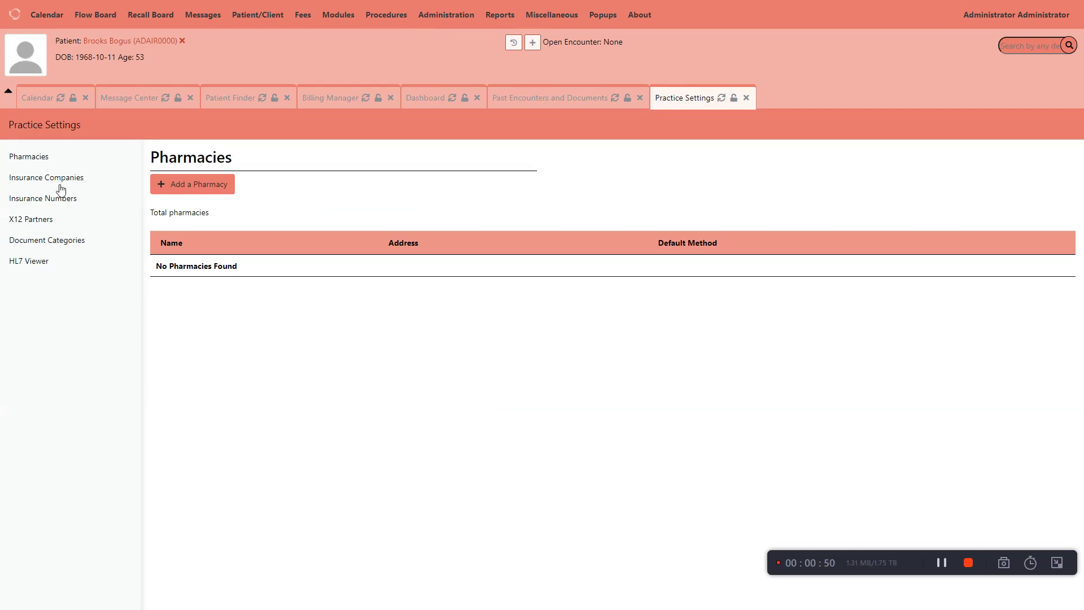
pyautogui.click(83, 188)
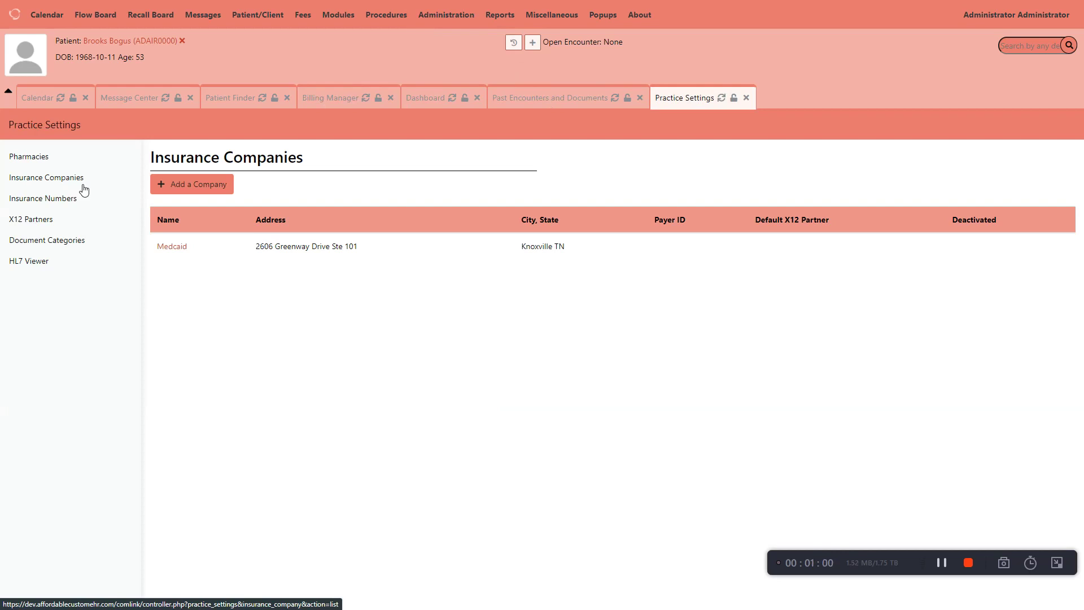
pyautogui.click(52, 221)
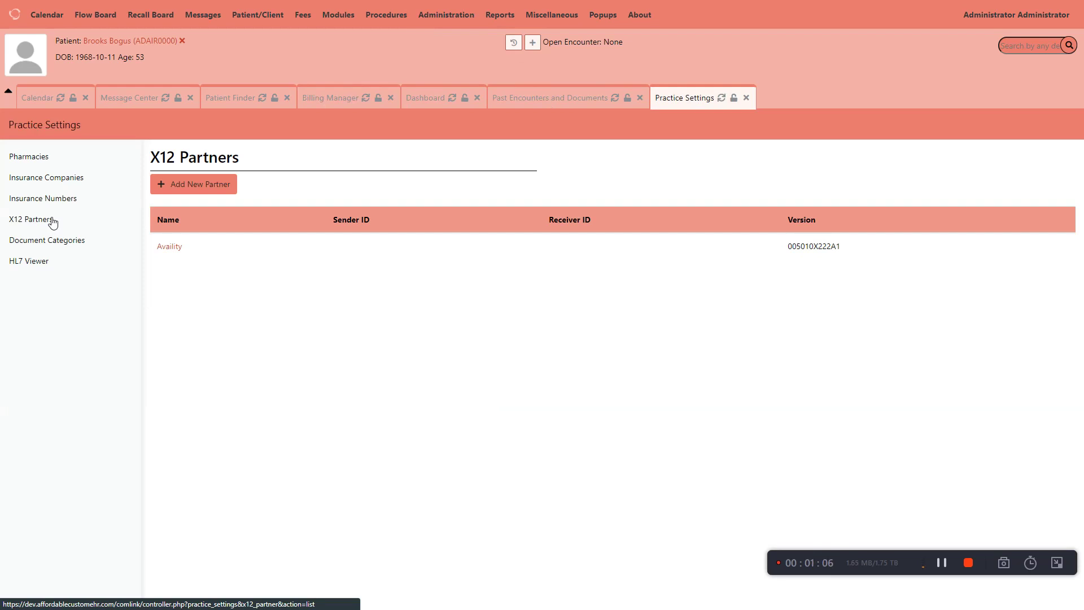
# - Begin a new X12 partner record with a blank details form
pyautogui.click(191, 188)
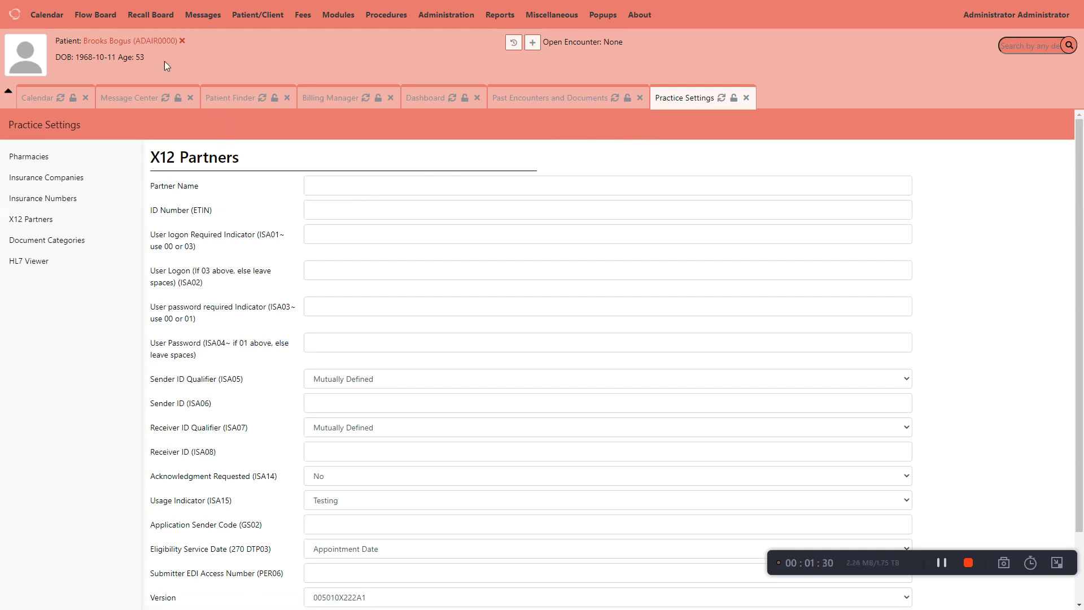
# - Open the patient's dashboard, edit demographics, and scroll down to the insurance section
pyautogui.click(158, 41)
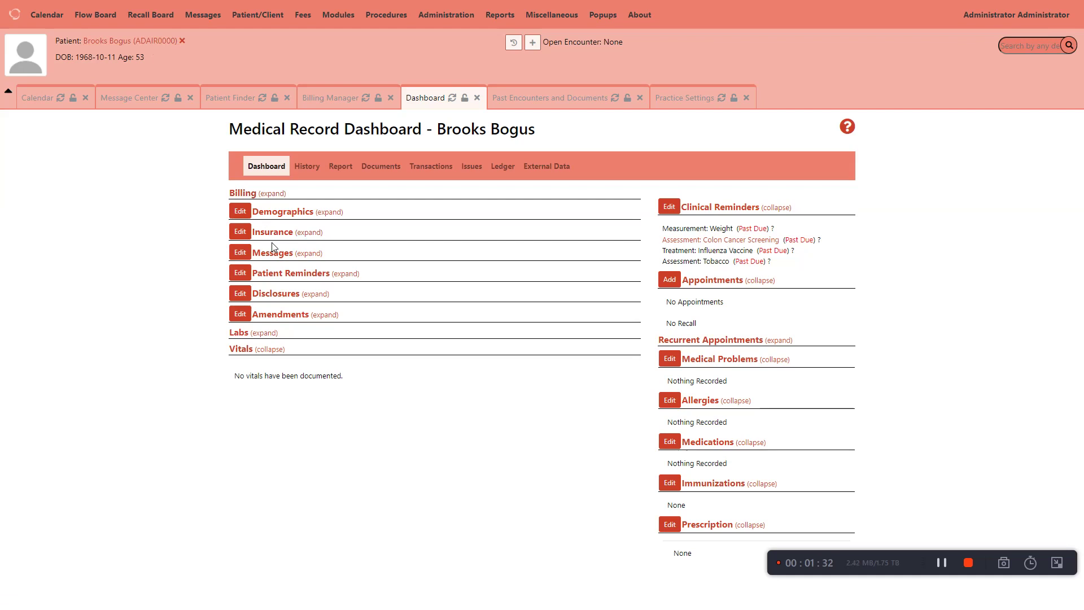
pyautogui.click(240, 212)
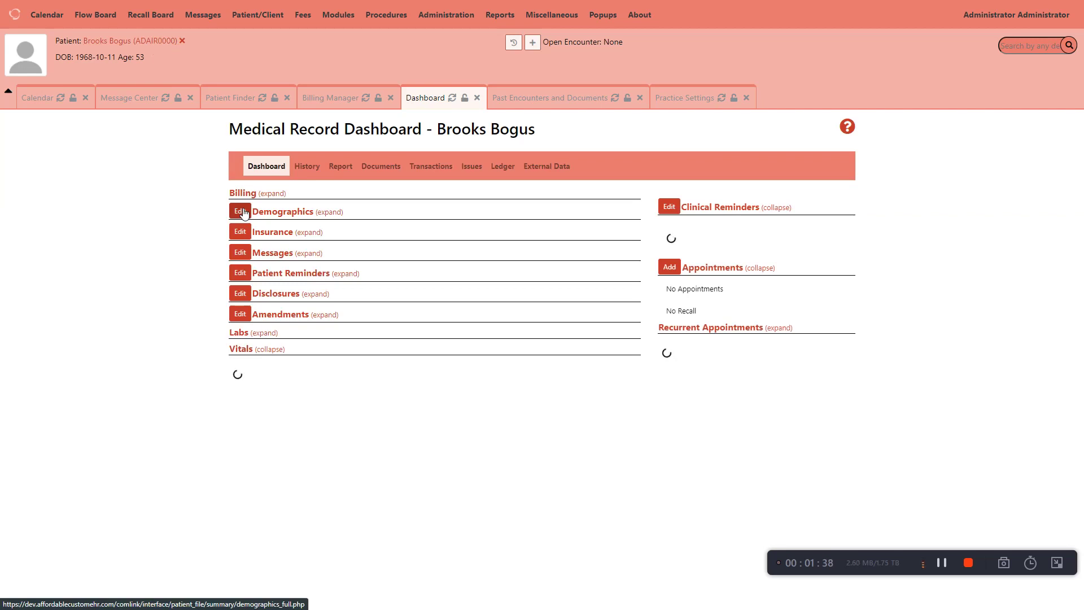
pyautogui.click(240, 212)
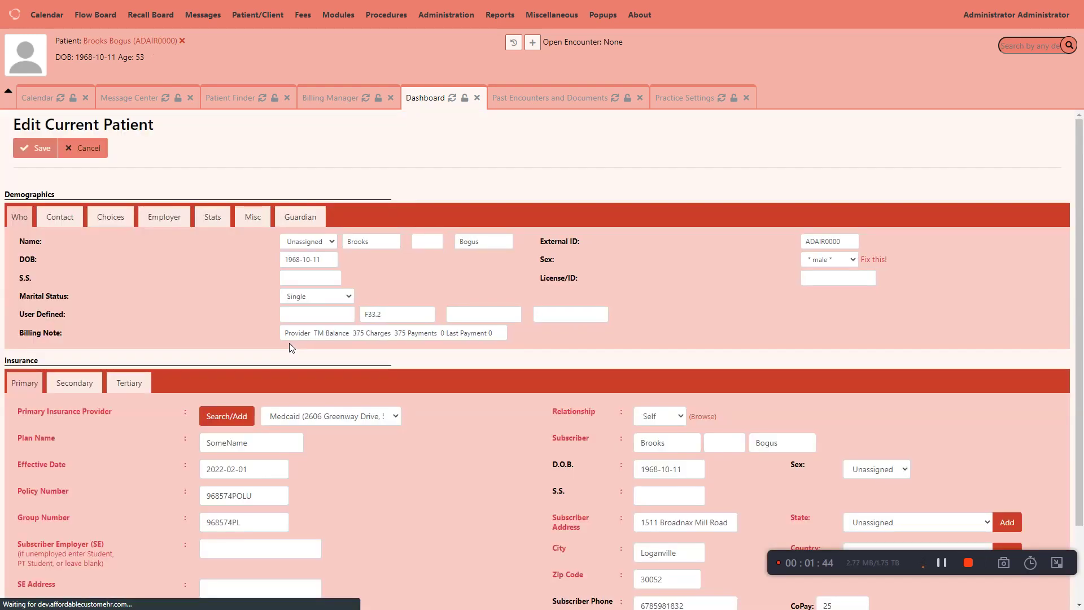
pyautogui.scroll(-3, 290, 344)
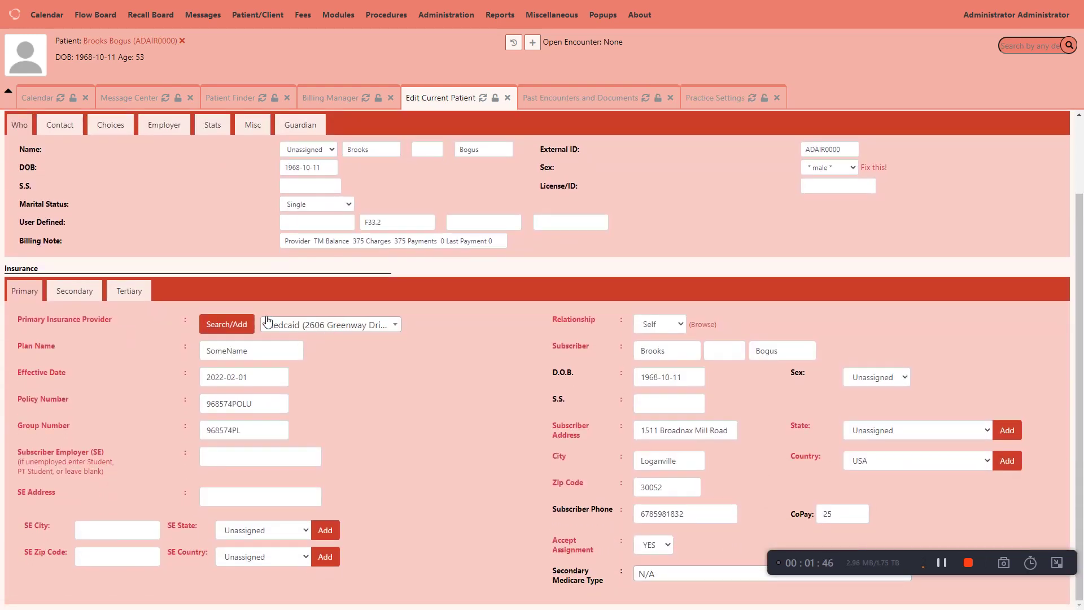
# - Enter a new insurance company named Blue Cross Blue Shield in Wellspring, state UT
pyautogui.click(228, 324)
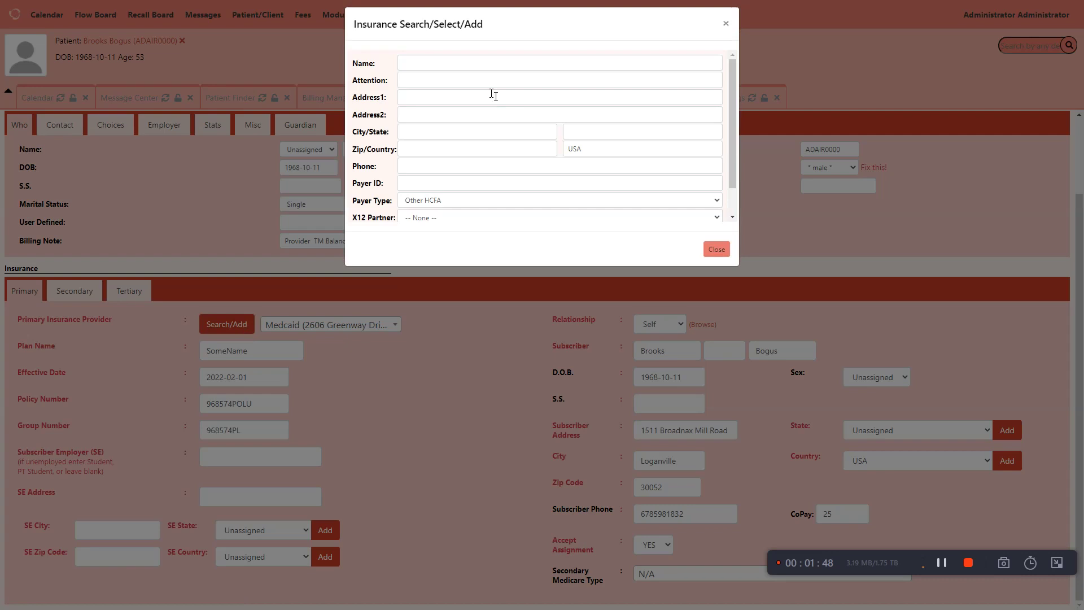
pyautogui.click(444, 63)
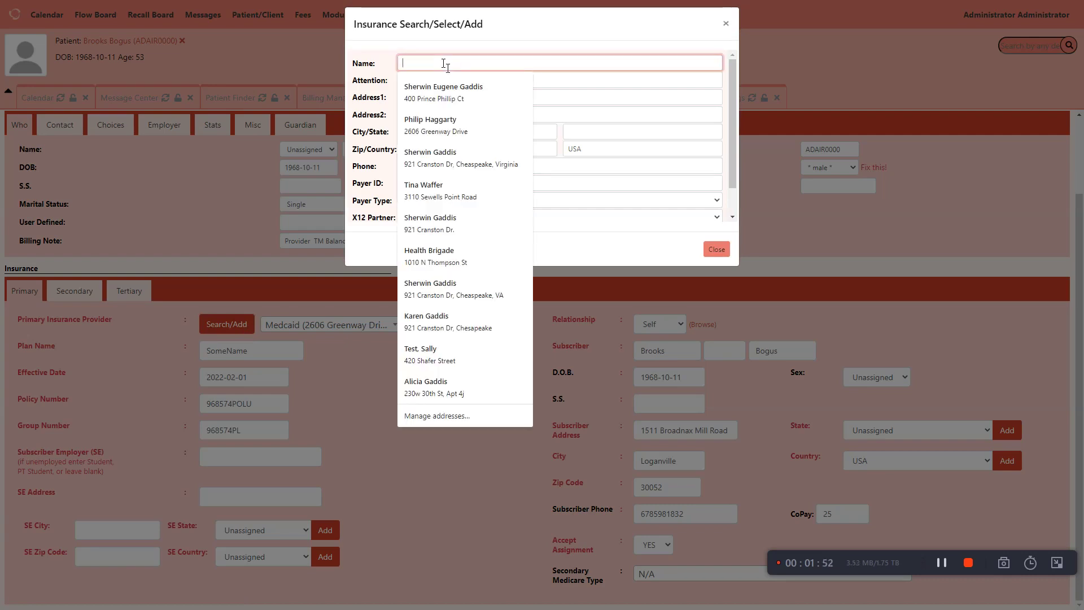
pyautogui.write('Blue')
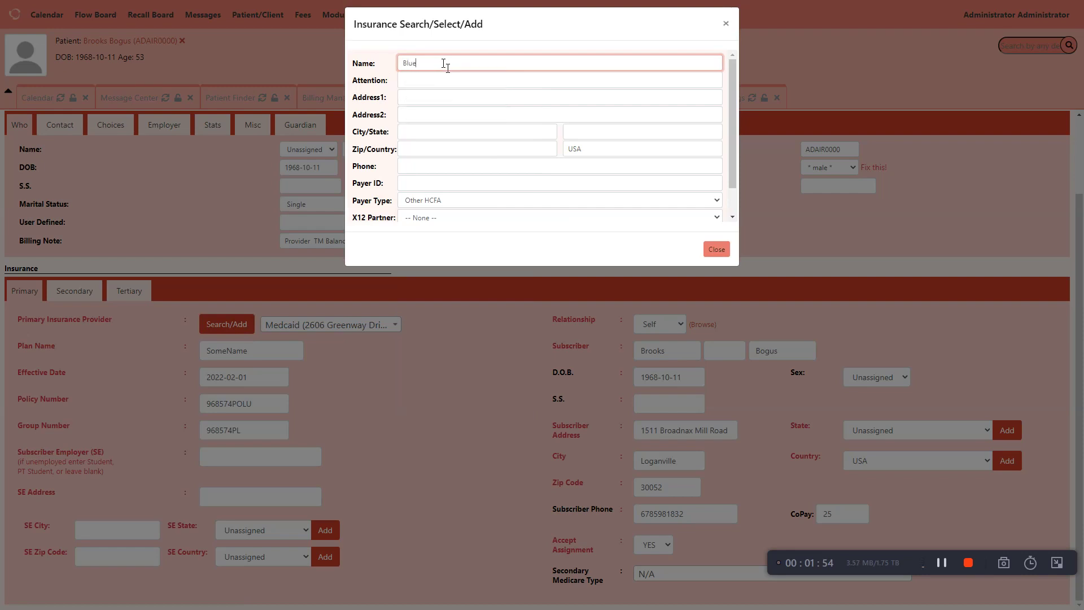
pyautogui.write(' Cross Blue Shield')
pyautogui.press('Tab')
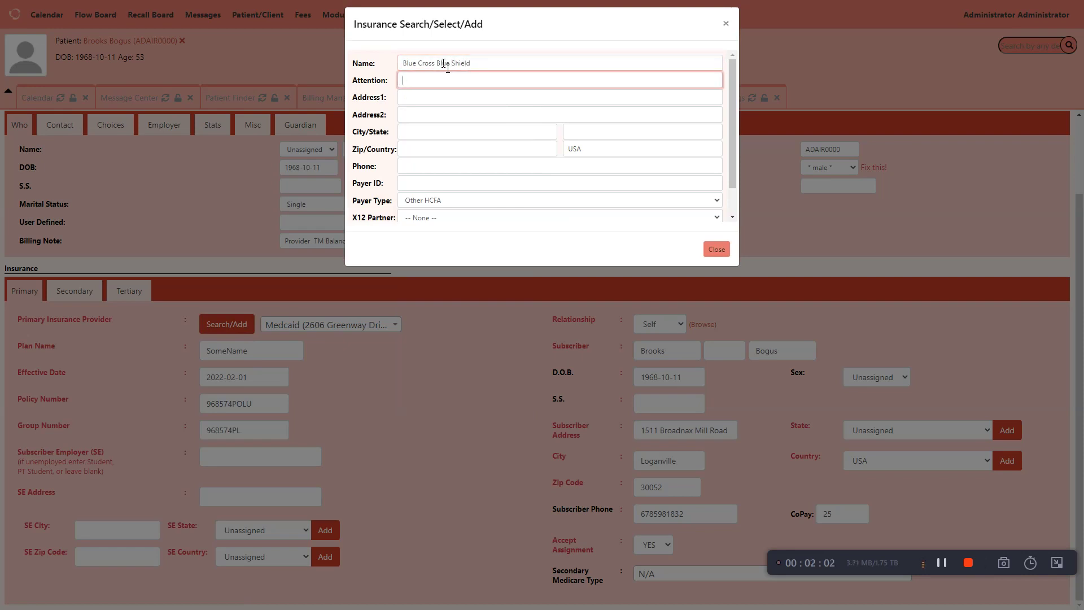
pyautogui.press('Tab')
pyautogui.press('Tab')
pyautogui.press('Tab')
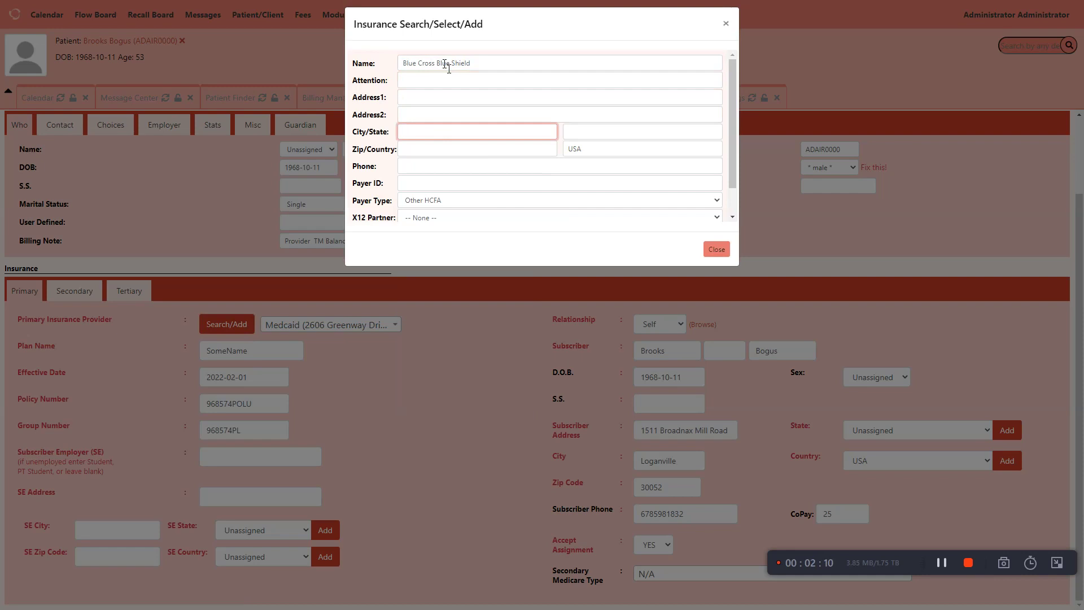
pyautogui.write('Wellspring')
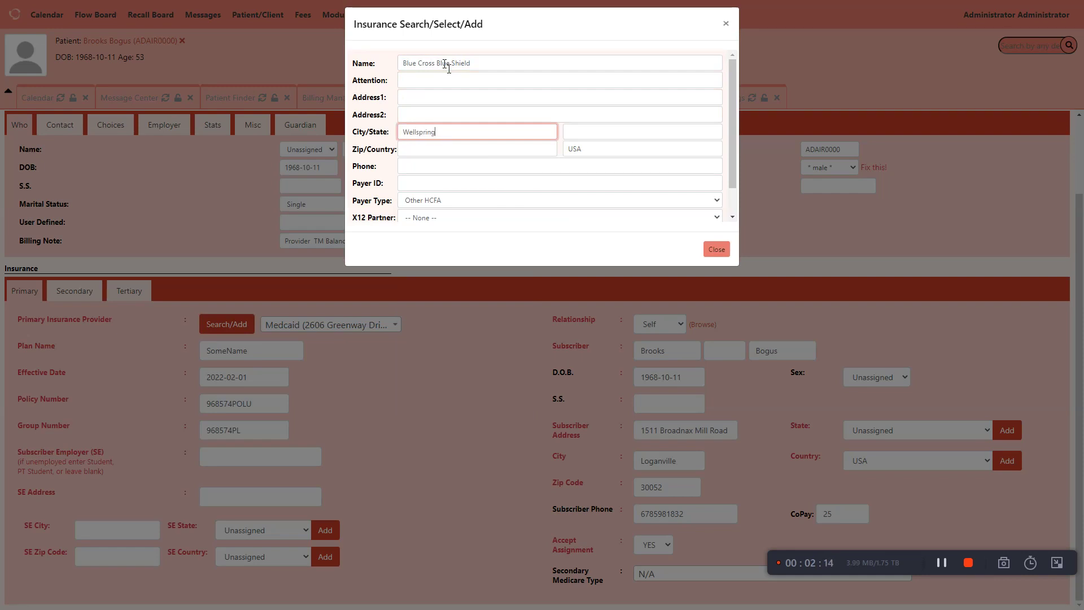
pyautogui.press('Tab')
pyautogui.write('U')
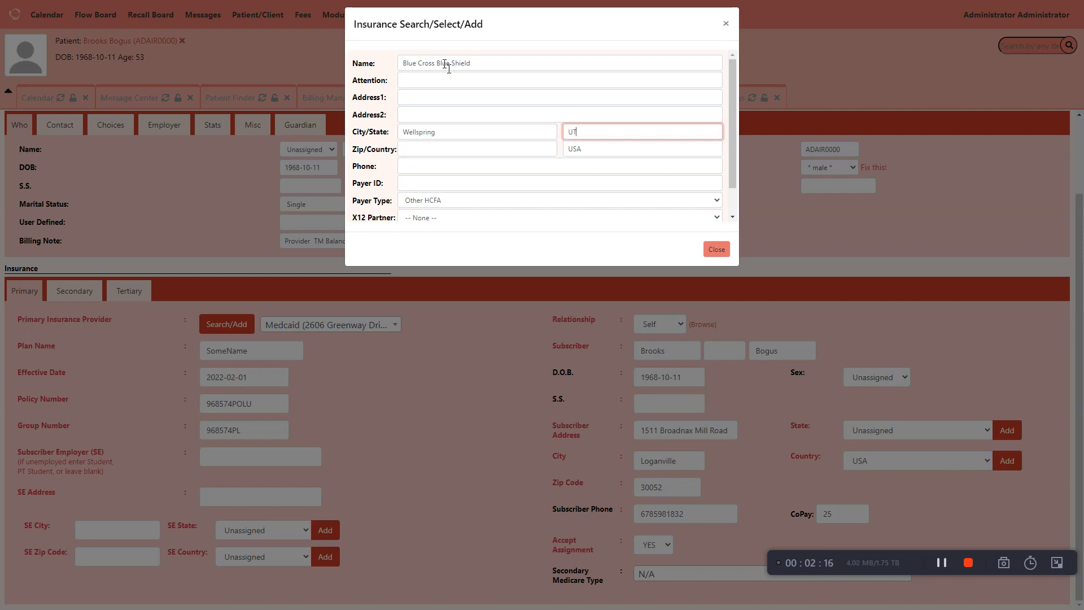
pyautogui.press('Tab')
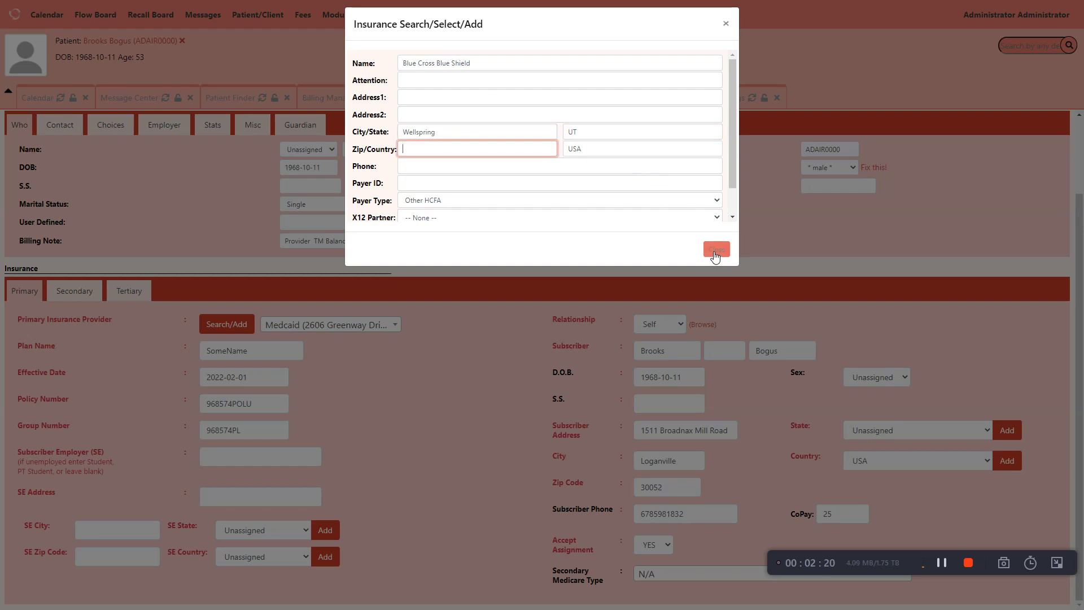
# - Set payer type Medicare Part B, autofill zip 23320 with address and phone, and save as new
pyautogui.click(716, 201)
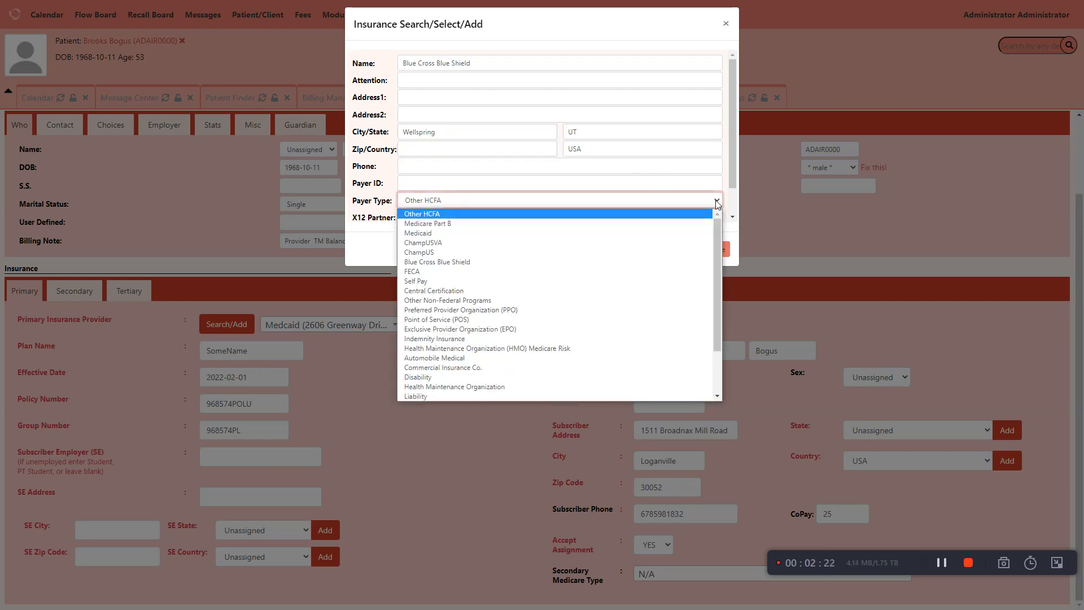
pyautogui.click(553, 224)
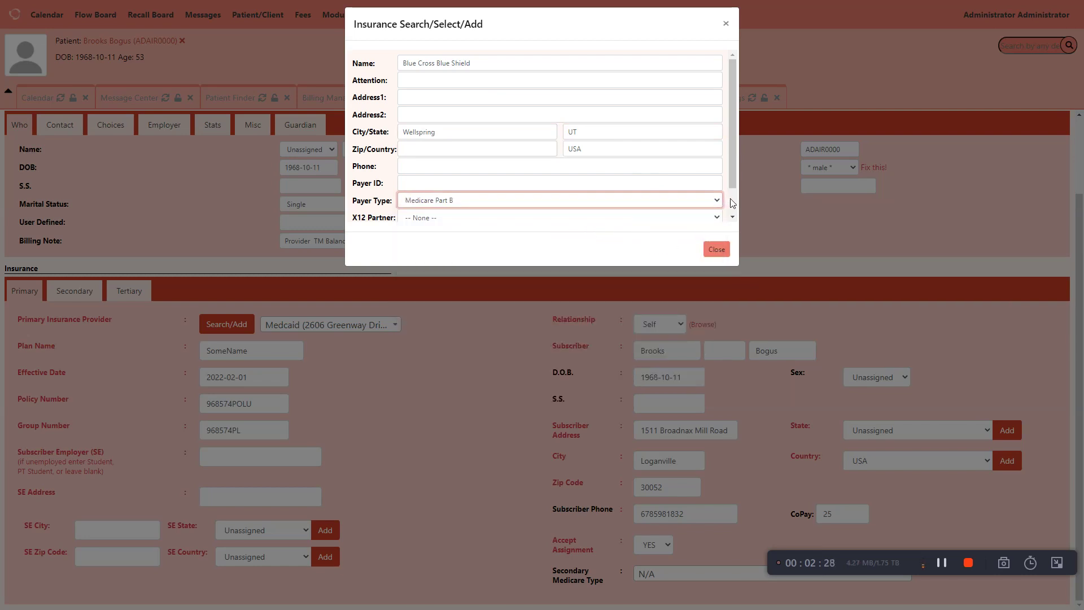
pyautogui.scroll(-1, 732, 203)
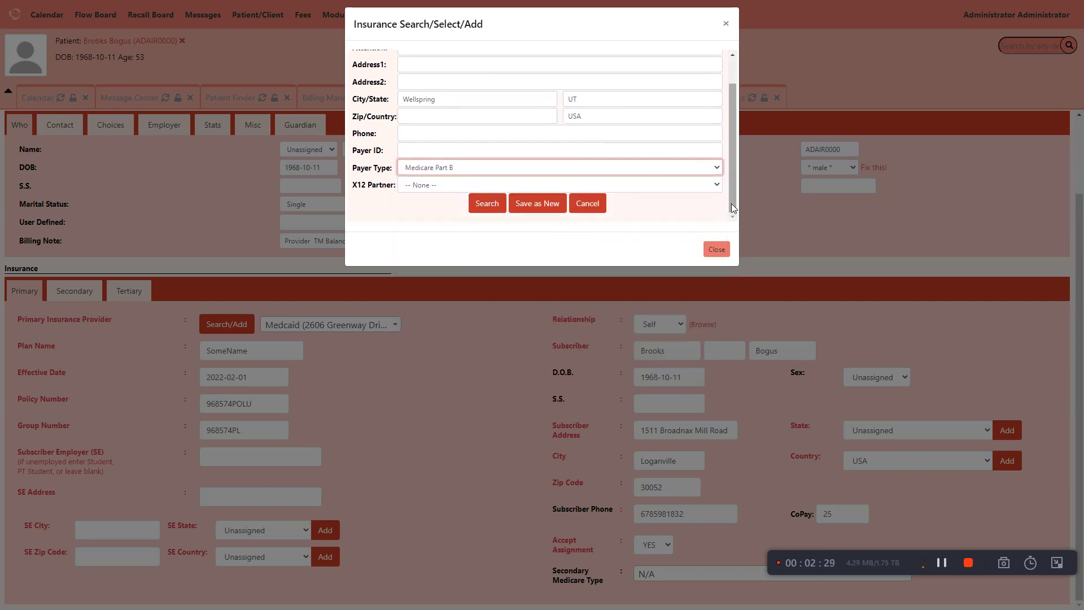
pyautogui.click(539, 205)
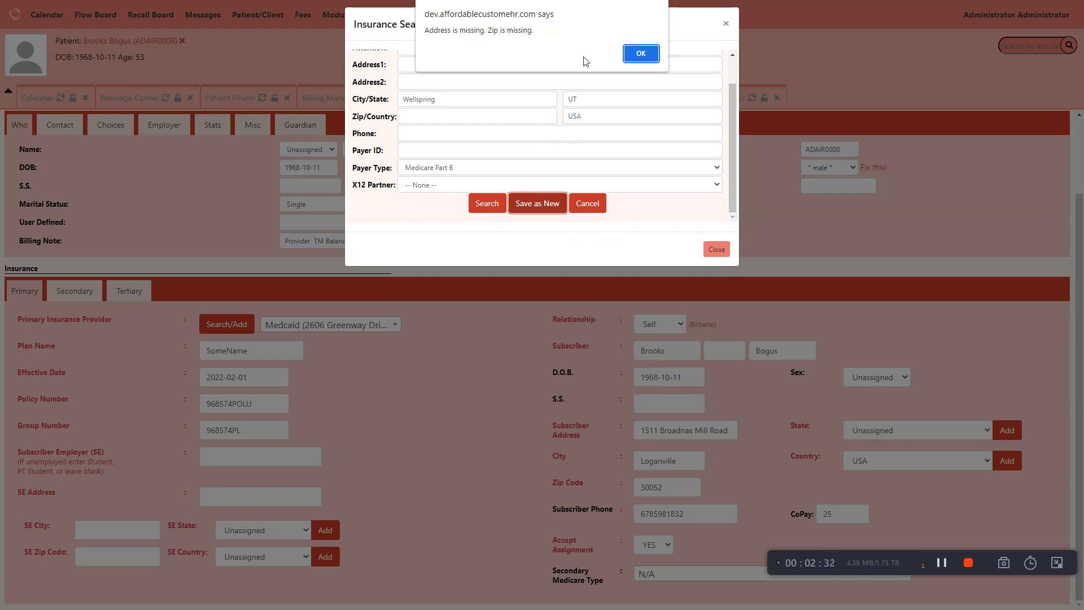
pyautogui.click(640, 53)
pyautogui.click(450, 118)
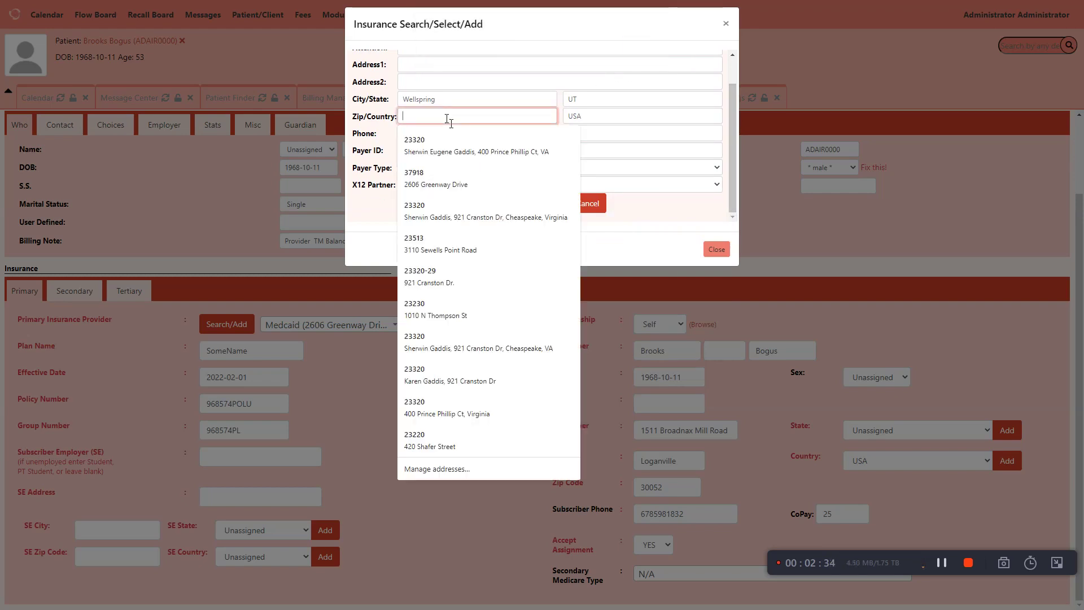
pyautogui.click(418, 138)
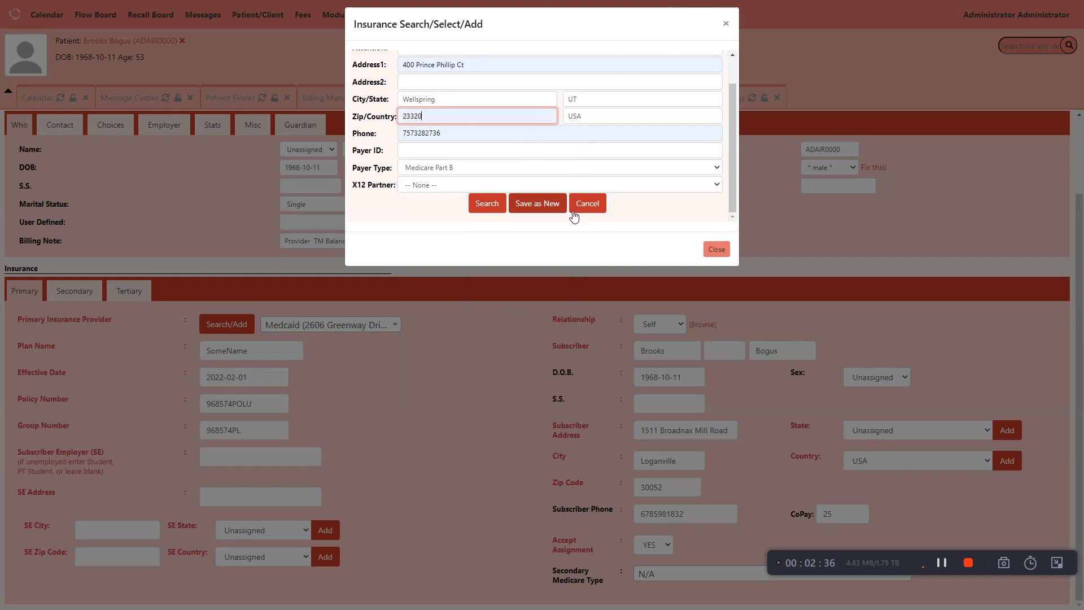
pyautogui.click(551, 208)
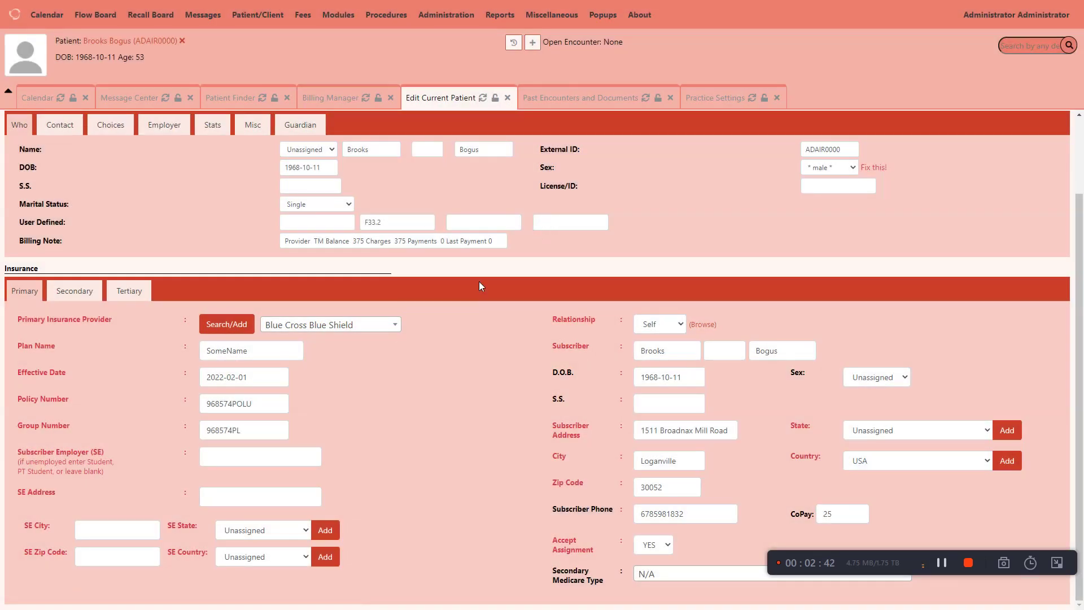
# - Keep Blue Cross Blue Shield as primary, relationship Self, copay 25, and save the patient record
pyautogui.click(398, 329)
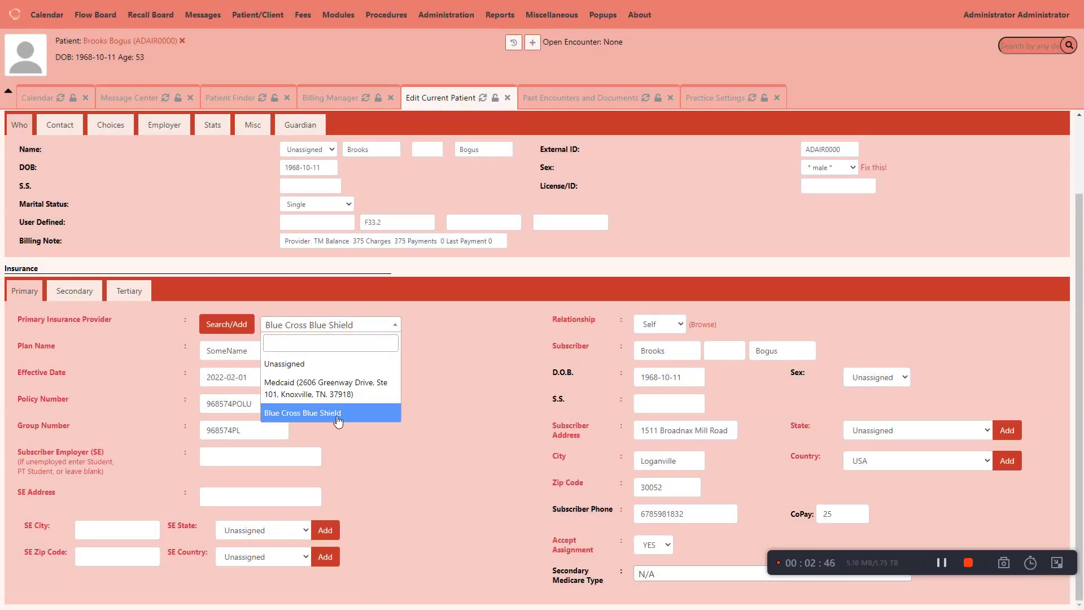
pyautogui.click(496, 344)
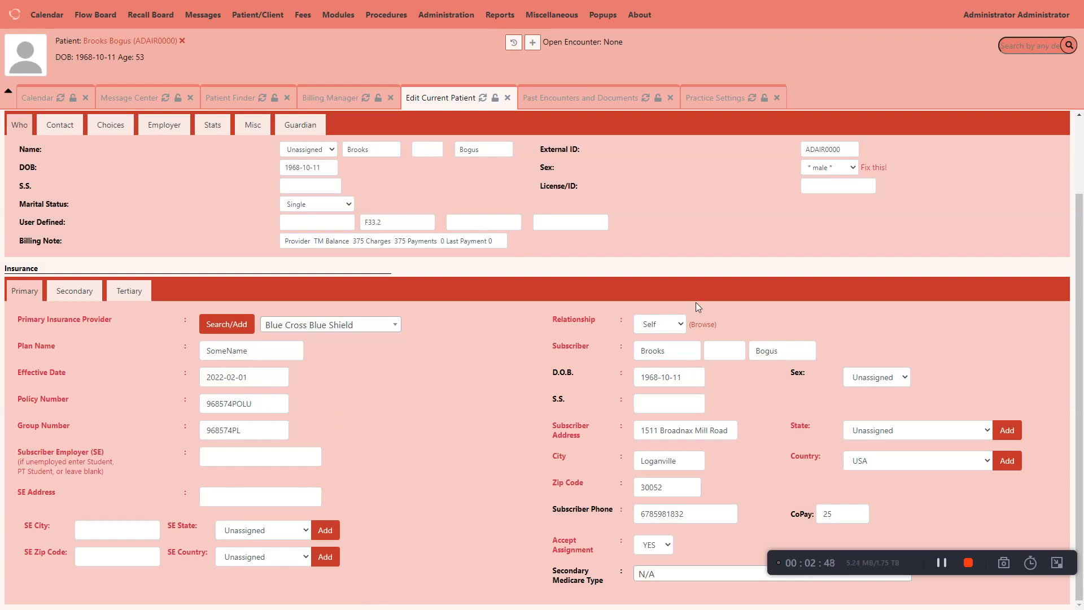
pyautogui.click(680, 323)
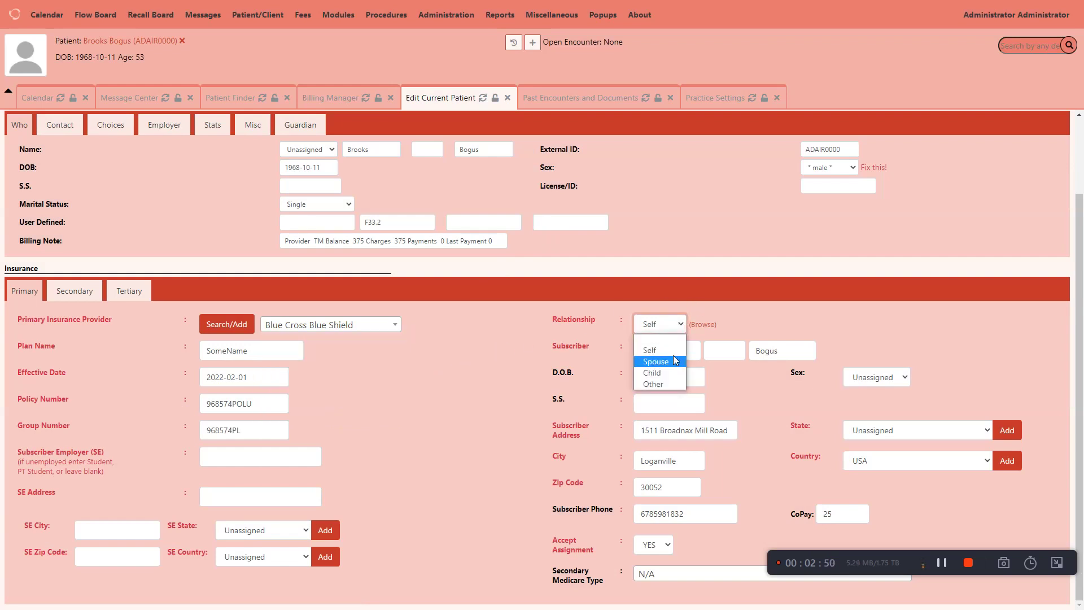
pyautogui.click(650, 350)
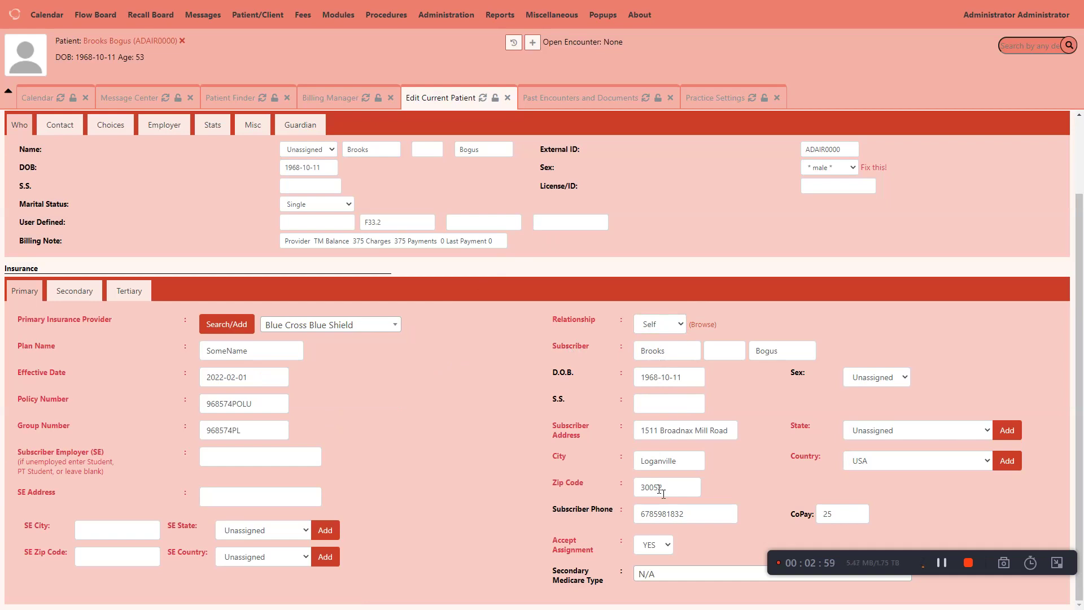
pyautogui.click(861, 512)
pyautogui.scroll(2, 418, 436)
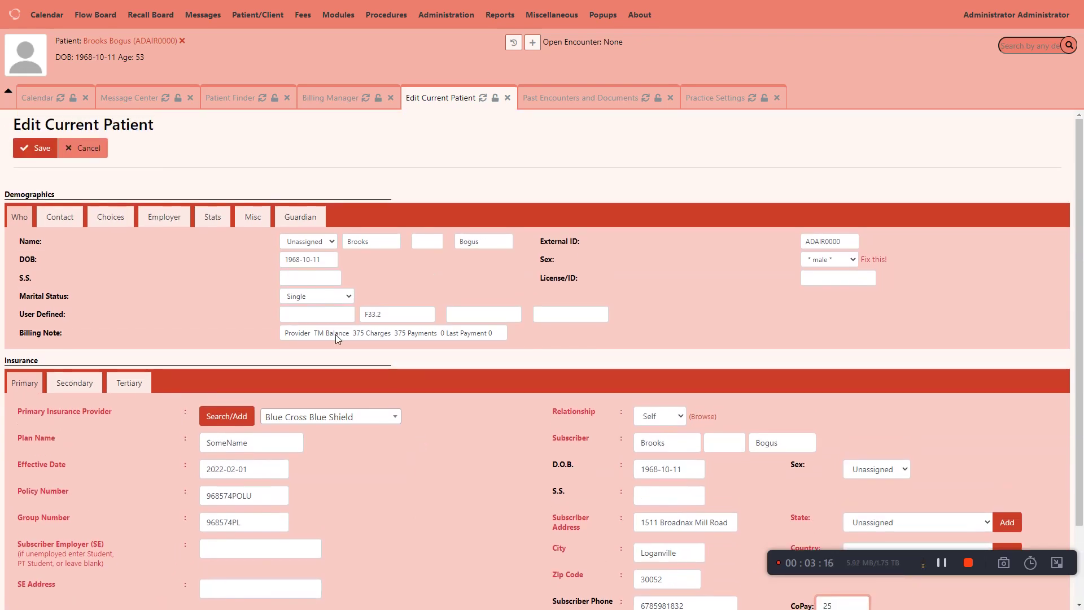
pyautogui.click(38, 148)
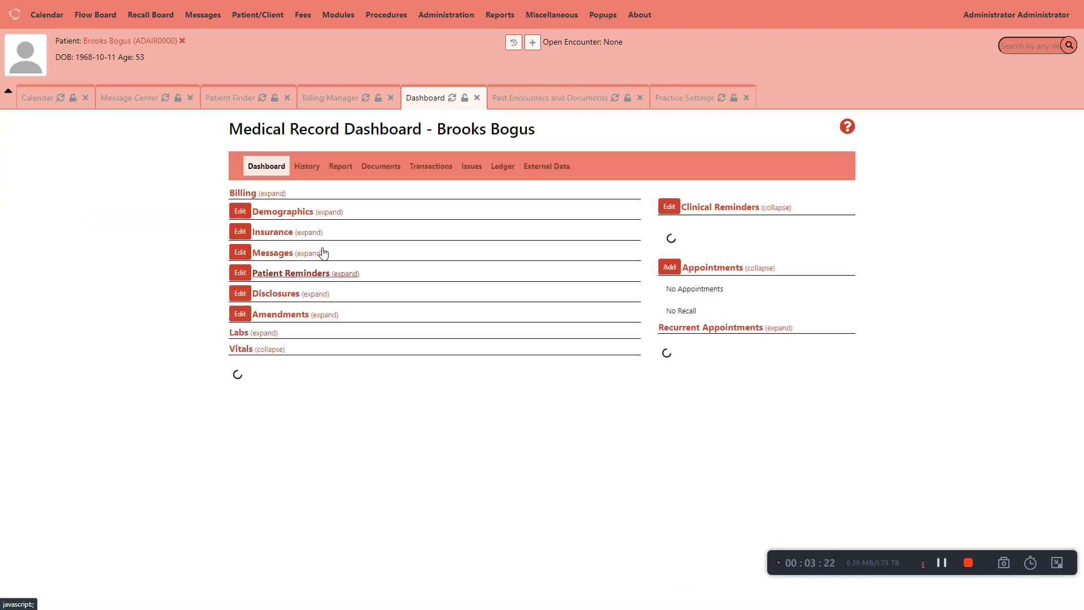
# - Review demographics, insurance and eligibility details, then open the empty Past Encounters and Documents list
pyautogui.click(338, 212)
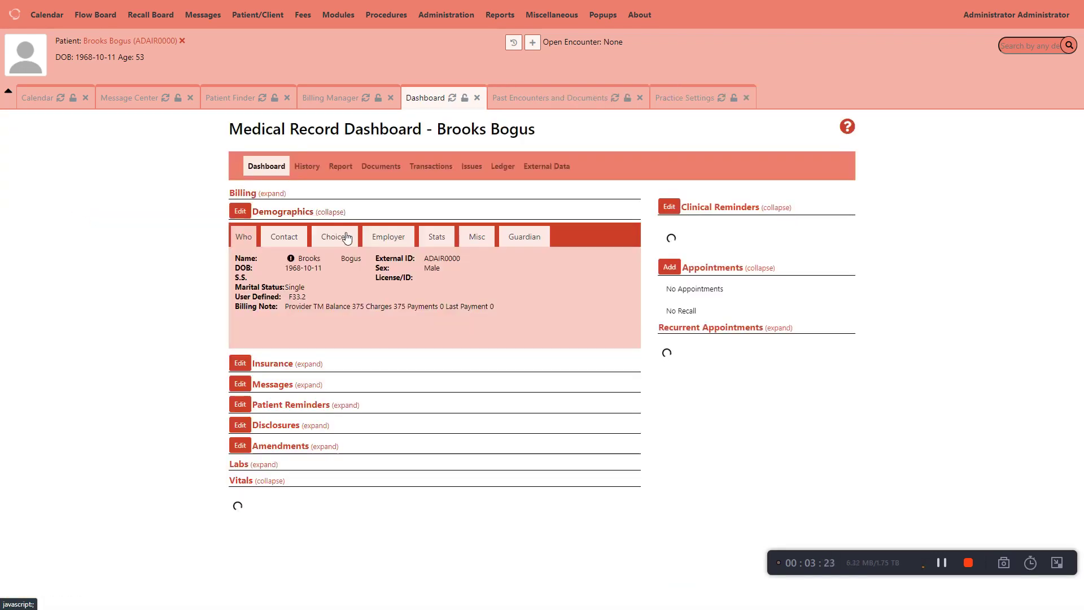
pyautogui.click(309, 365)
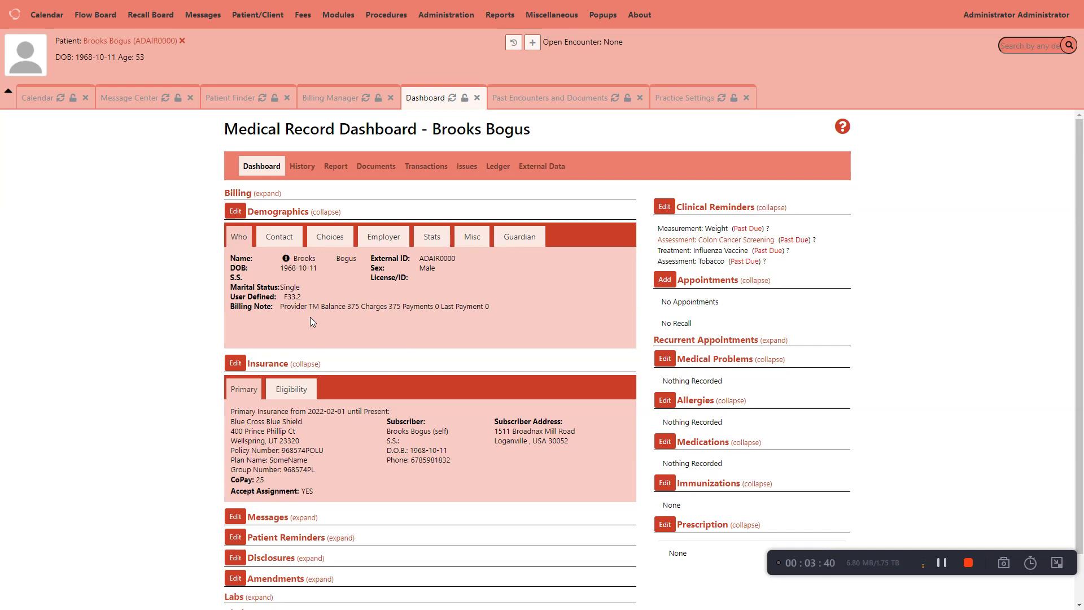
pyautogui.click(301, 385)
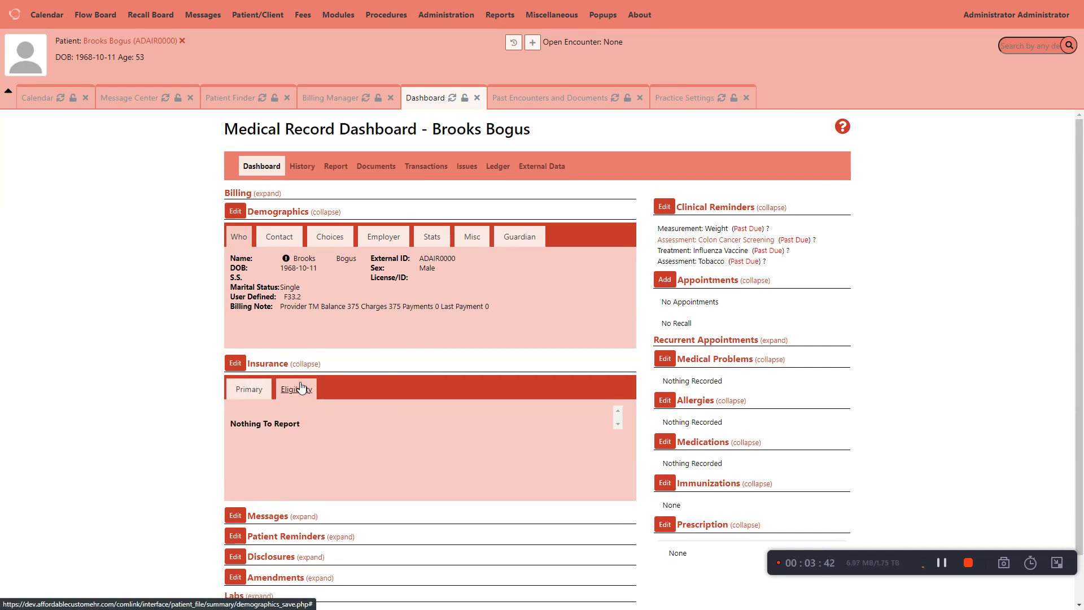
pyautogui.click(252, 389)
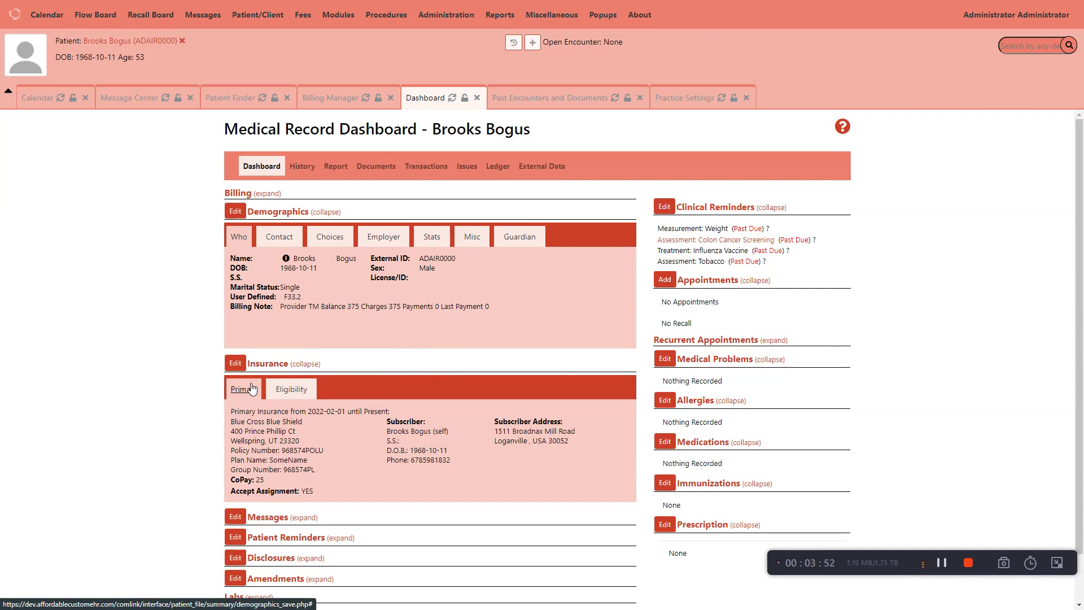
pyautogui.click(557, 98)
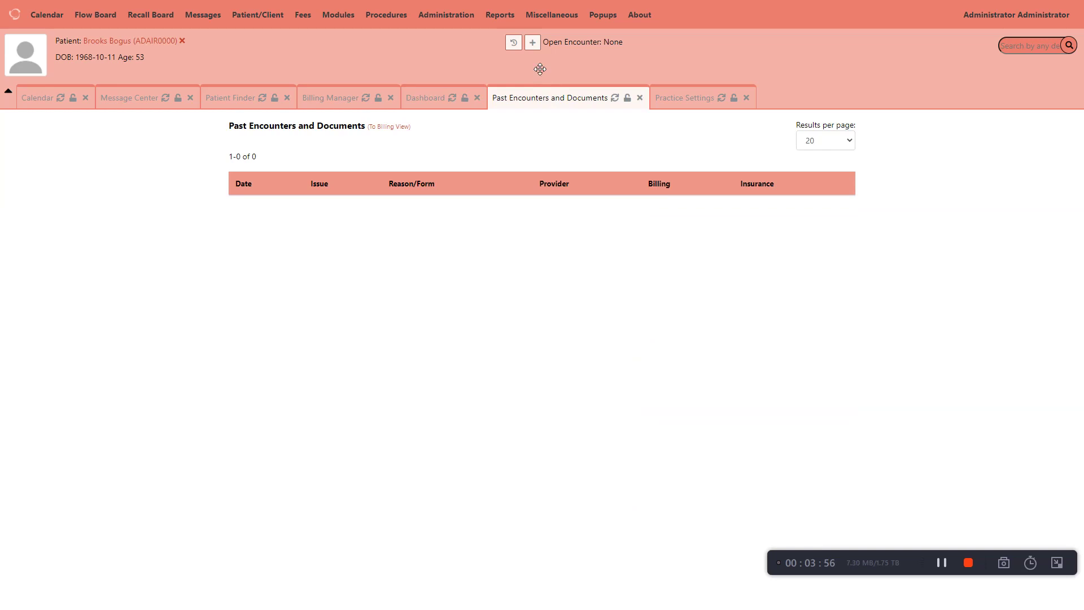
# - Save a new Established Patient encounter with reason 'Seeing the patient'
pyautogui.click(532, 42)
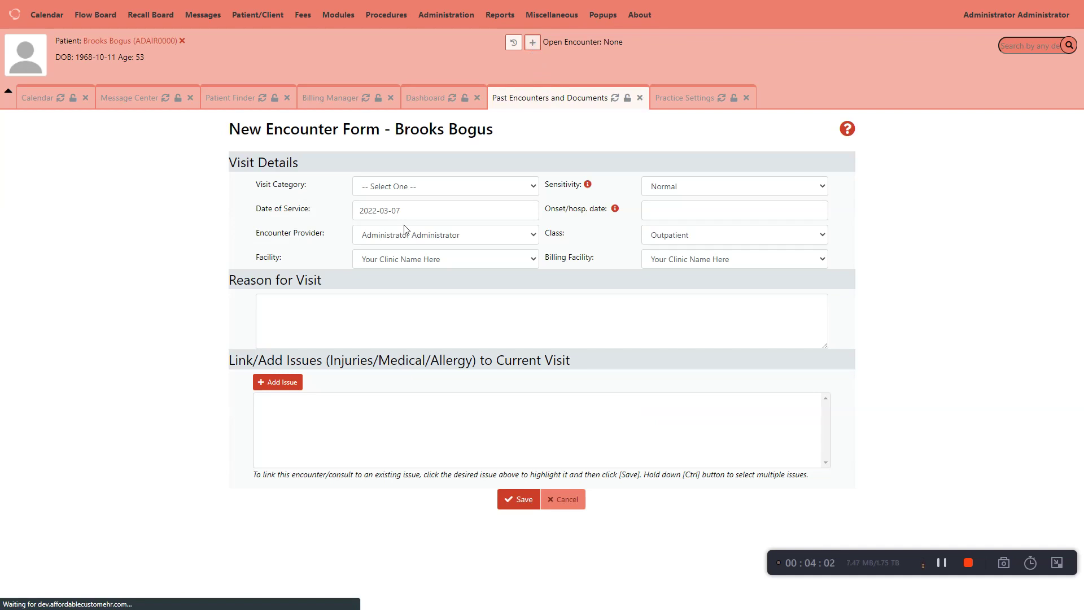
pyautogui.click(426, 187)
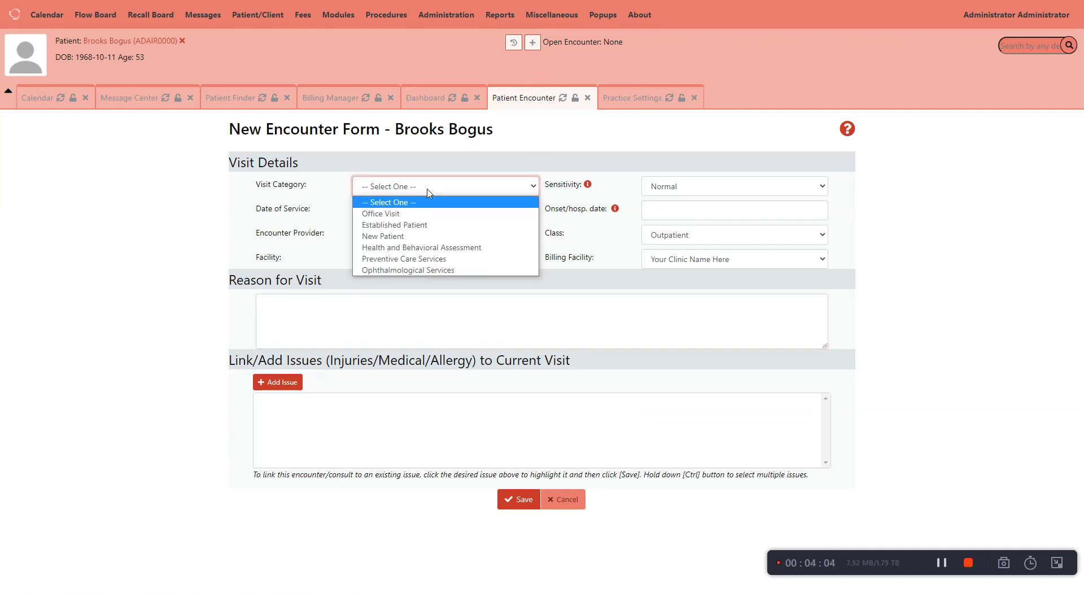
pyautogui.click(414, 225)
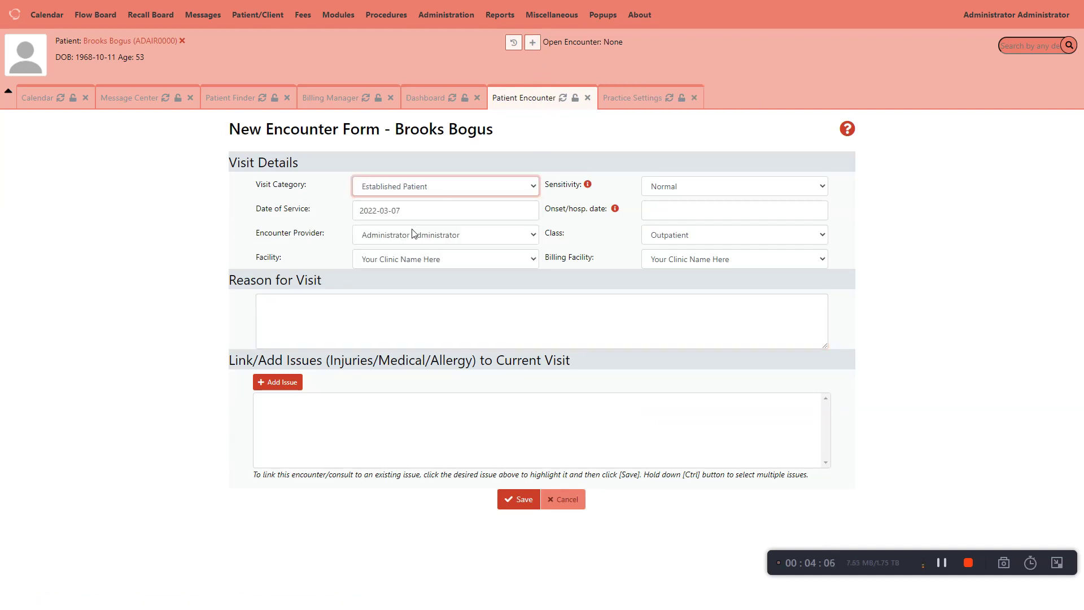
pyautogui.click(370, 320)
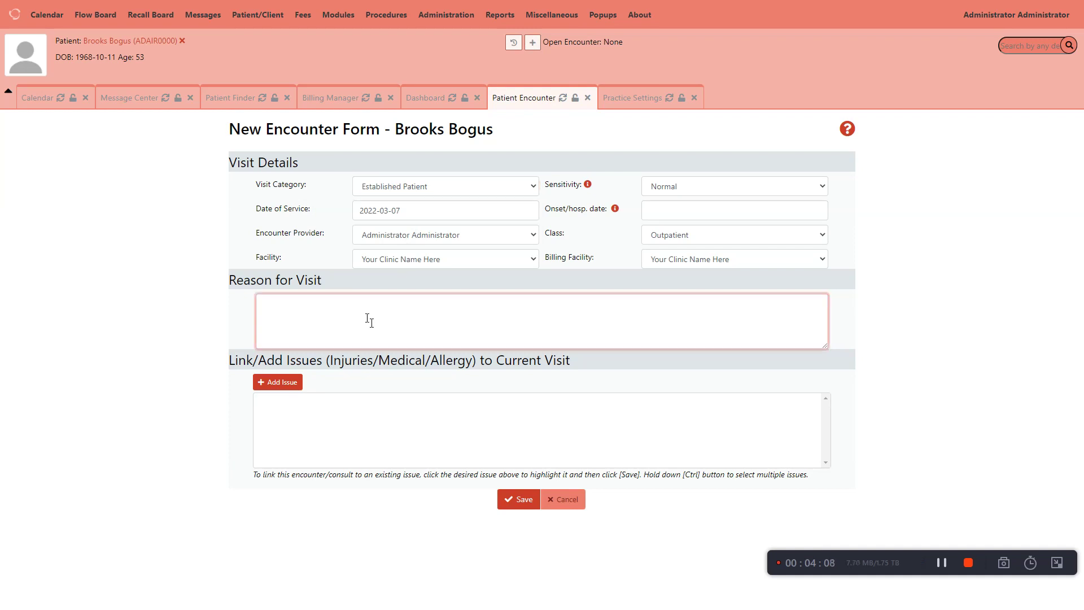
pyautogui.write('Seiz')
pyautogui.press('BackSpace')
pyautogui.press('BackSpace')
pyautogui.write('eing the patient!')
pyautogui.click(529, 494)
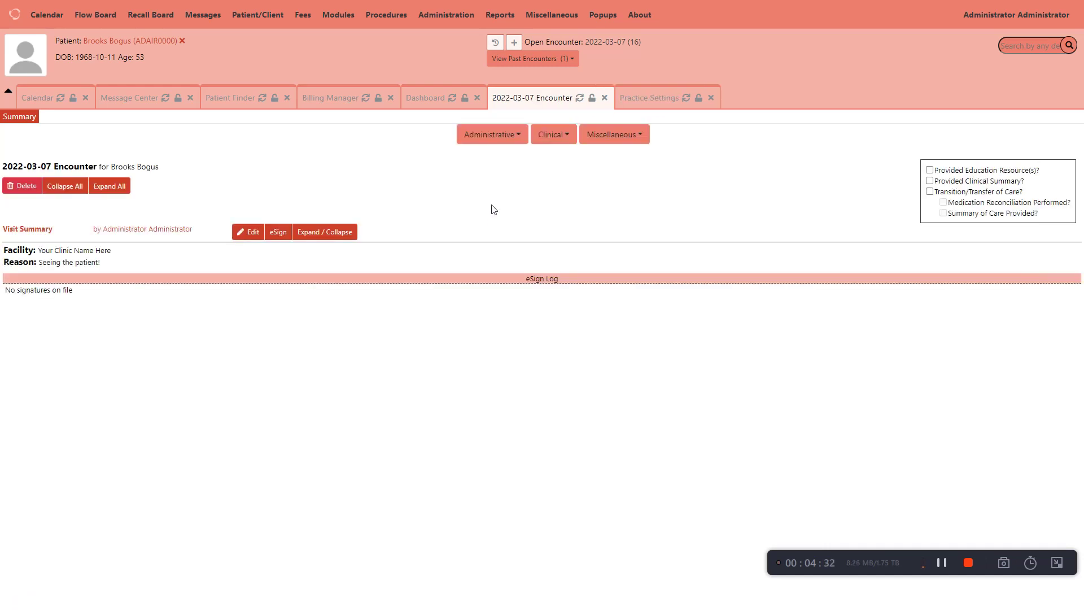
# - Browse the encounter form menus and open the Administrative Fee Sheet for the encounter
pyautogui.click(611, 141)
pyautogui.click(567, 138)
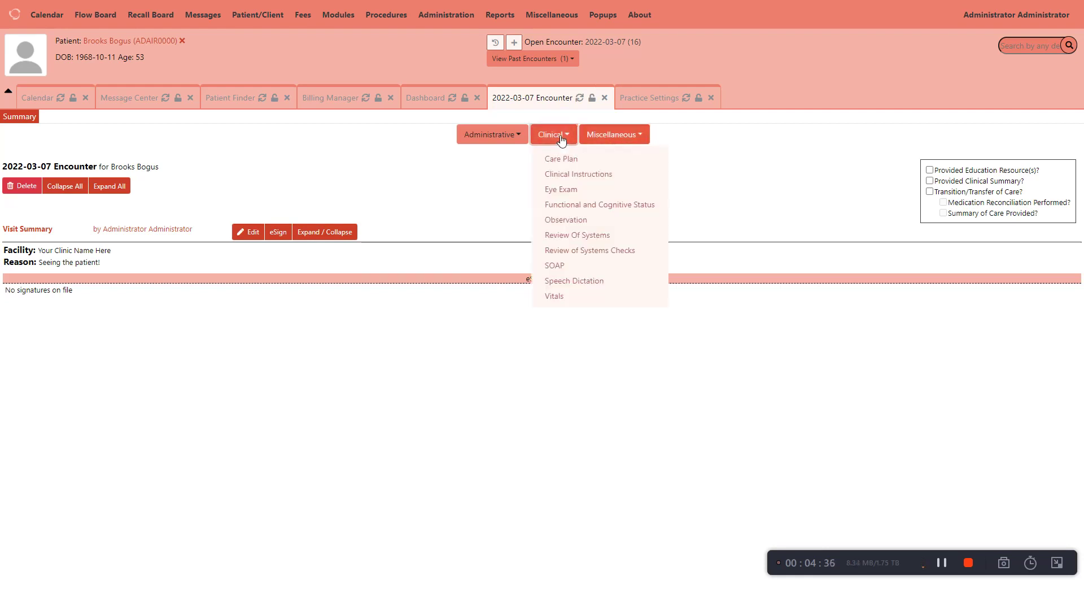
pyautogui.click(511, 195)
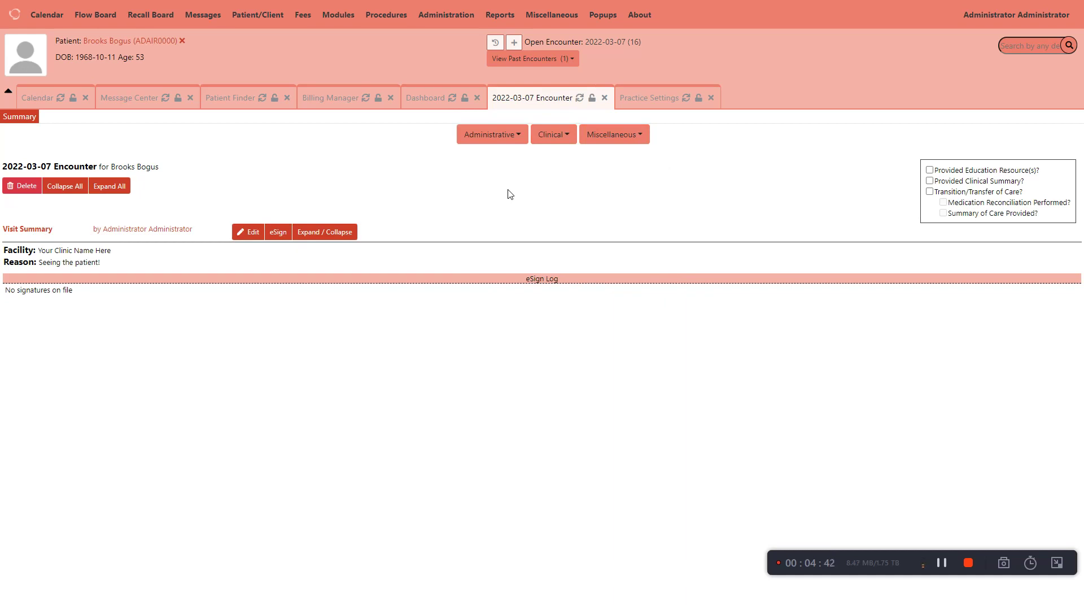
pyautogui.click(503, 140)
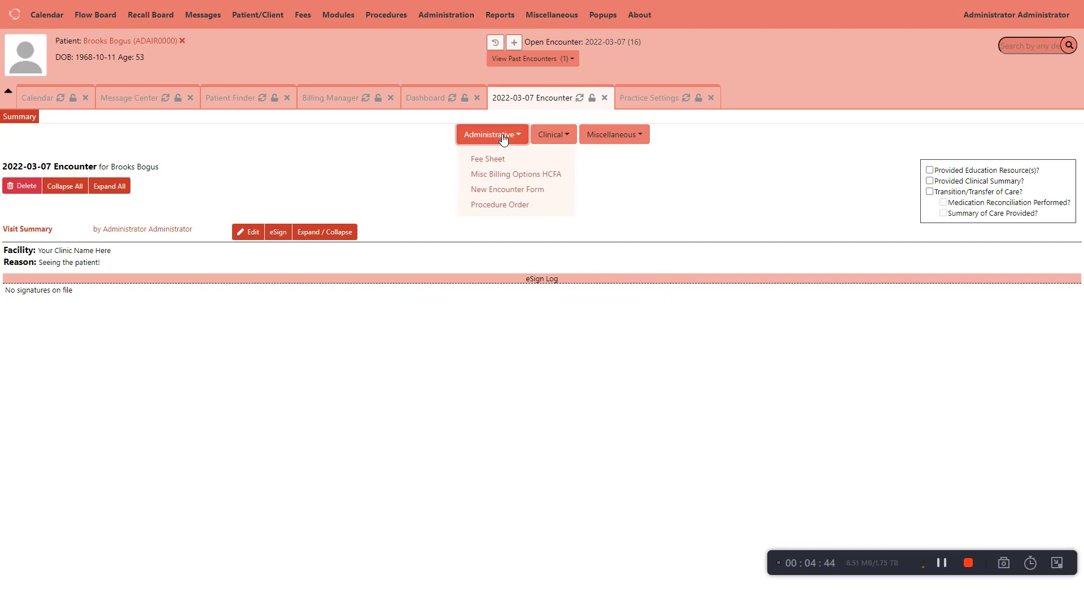
pyautogui.click(500, 159)
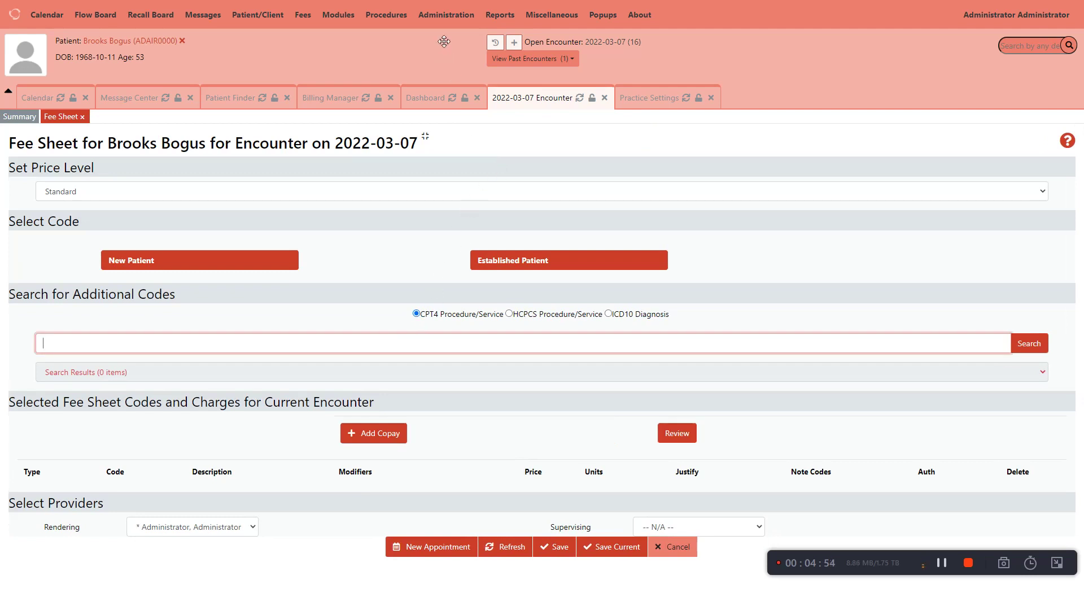
# - Check the installed ICD10 release details in the External Data Loads utility
pyautogui.moveTo(446, 15)
pyautogui.moveTo(443, 113)
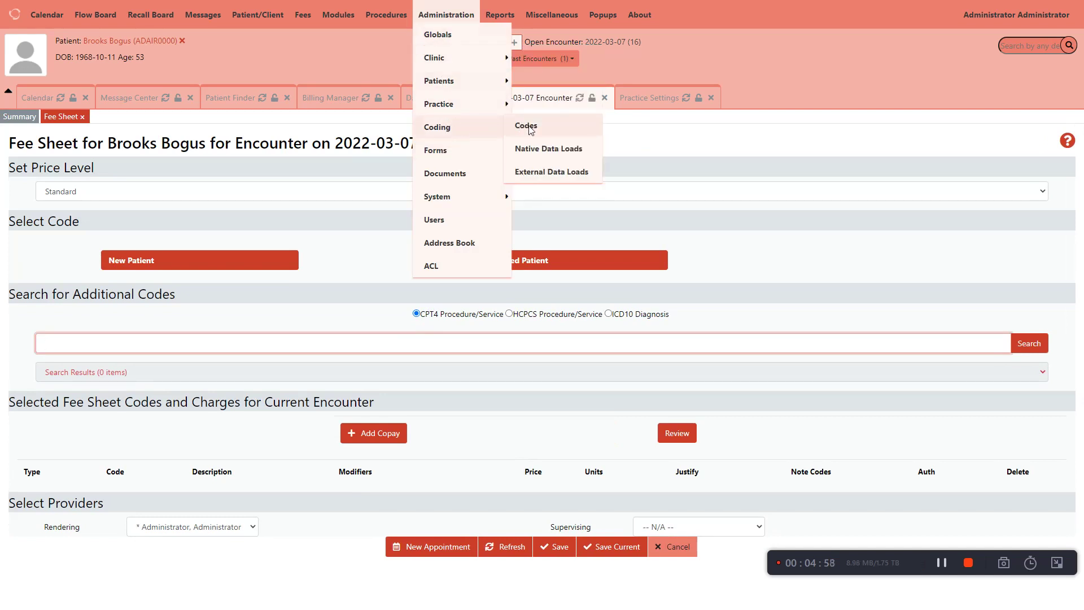
pyautogui.click(536, 172)
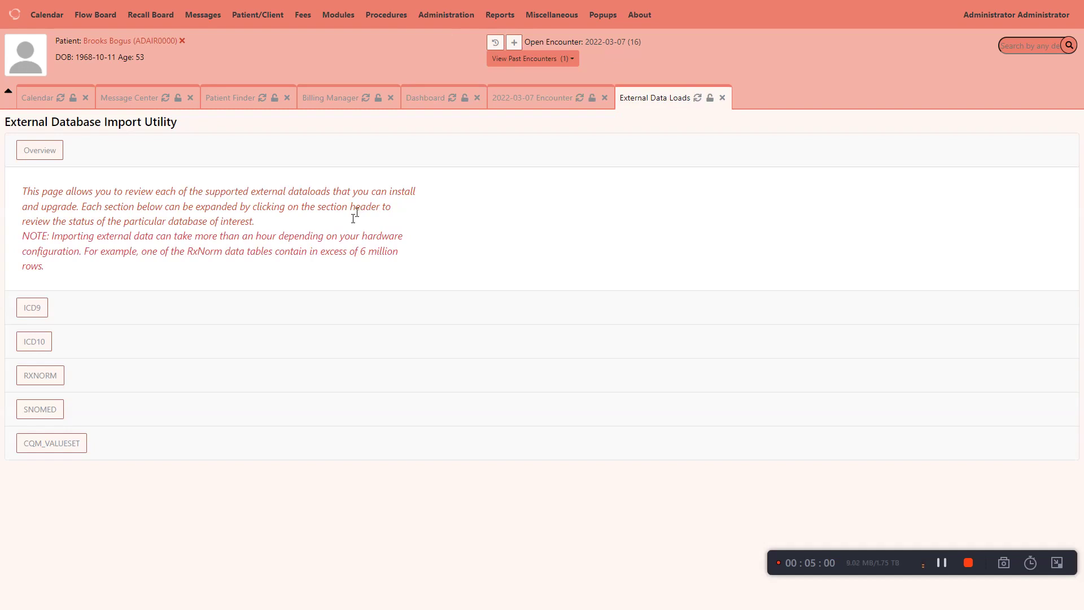
pyautogui.click(35, 342)
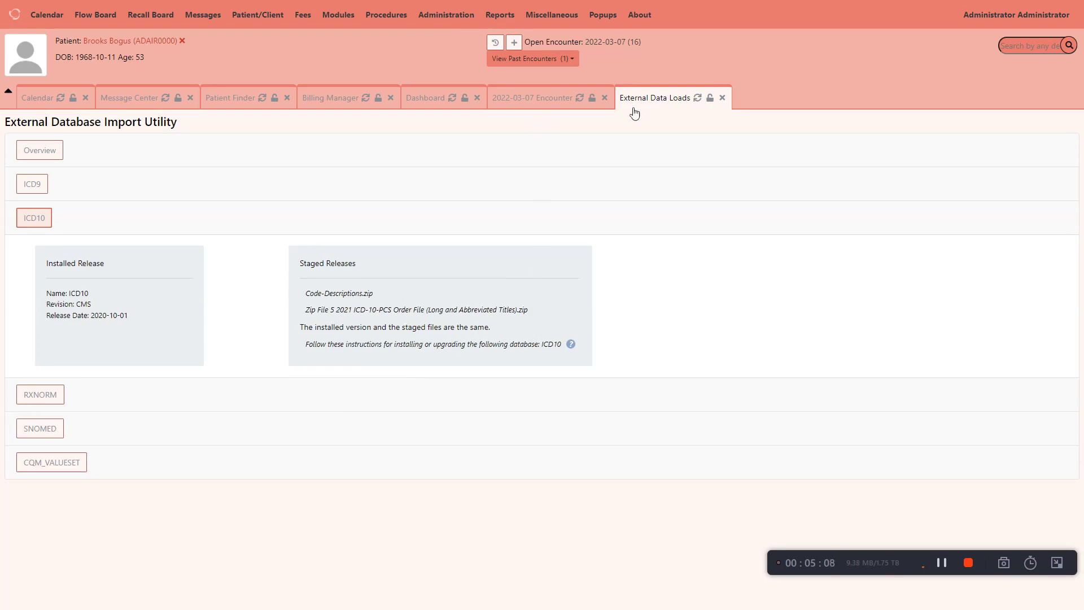
# - Open the Codes administration page with a blank CPT4 Procedure/Service form
pyautogui.click(446, 14)
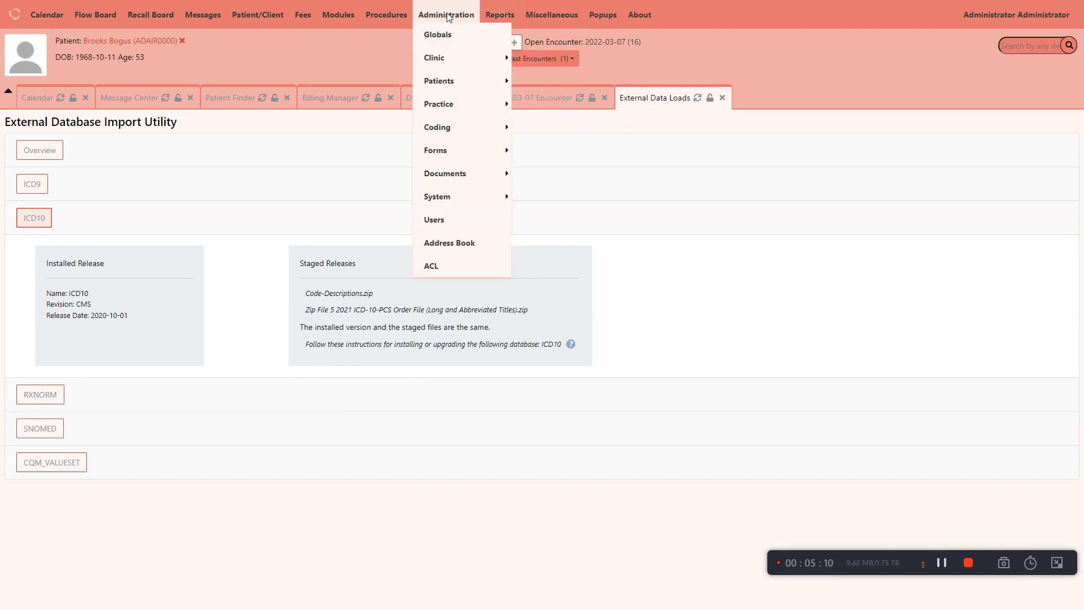
pyautogui.moveTo(456, 126)
pyautogui.click(527, 132)
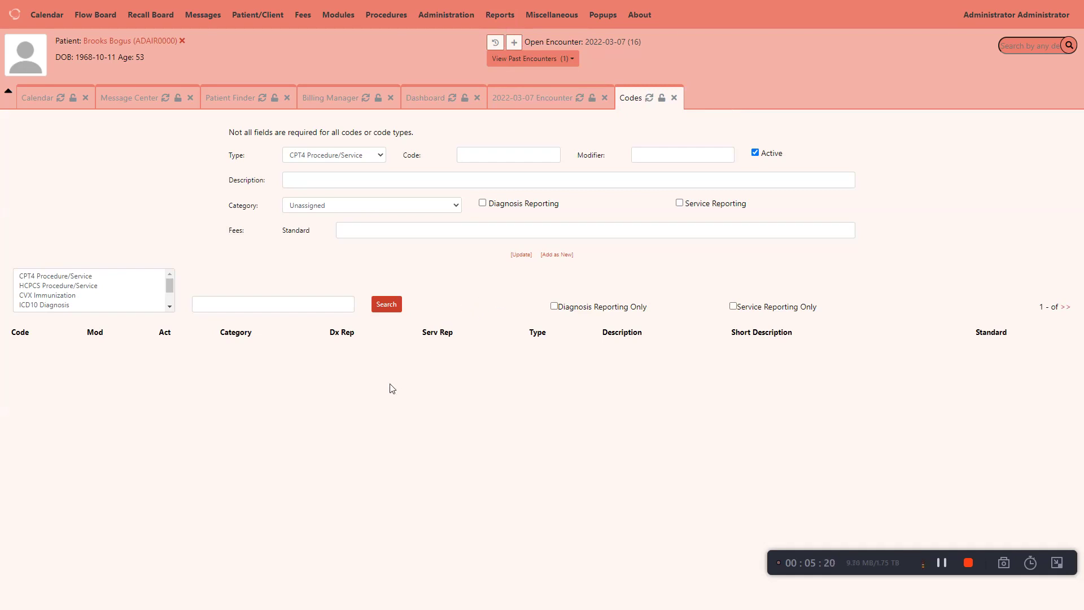
pyautogui.click(87, 278)
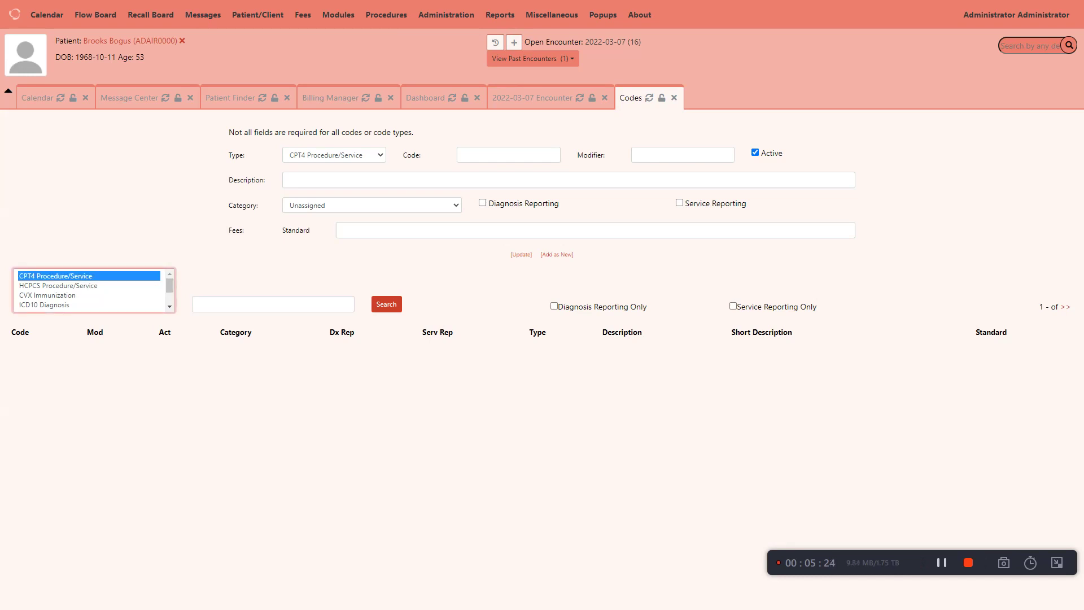
pyautogui.hotkey('alt', 'Tab')
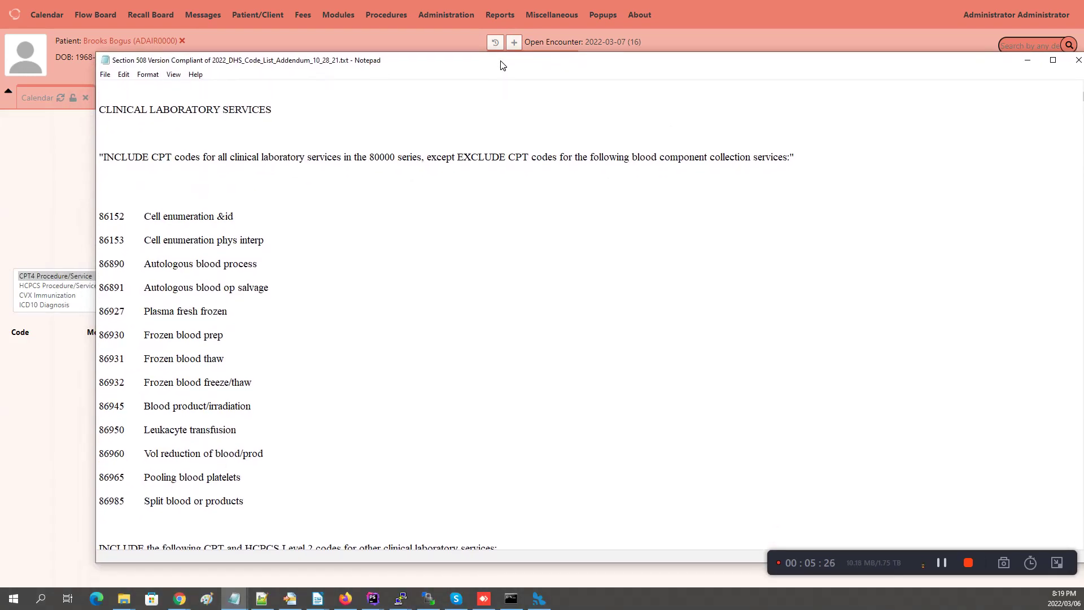
pyautogui.hotkey('alt', 'Tab')
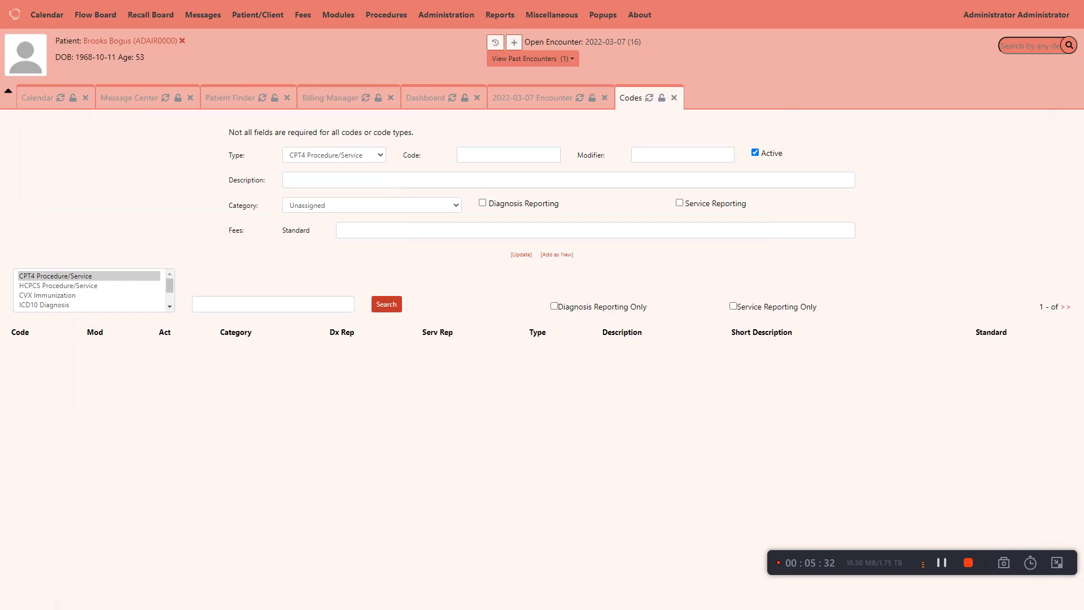
# - Enter code 86890 with description 'Autologous blood process', leaving the category Unassigned
pyautogui.click(334, 181)
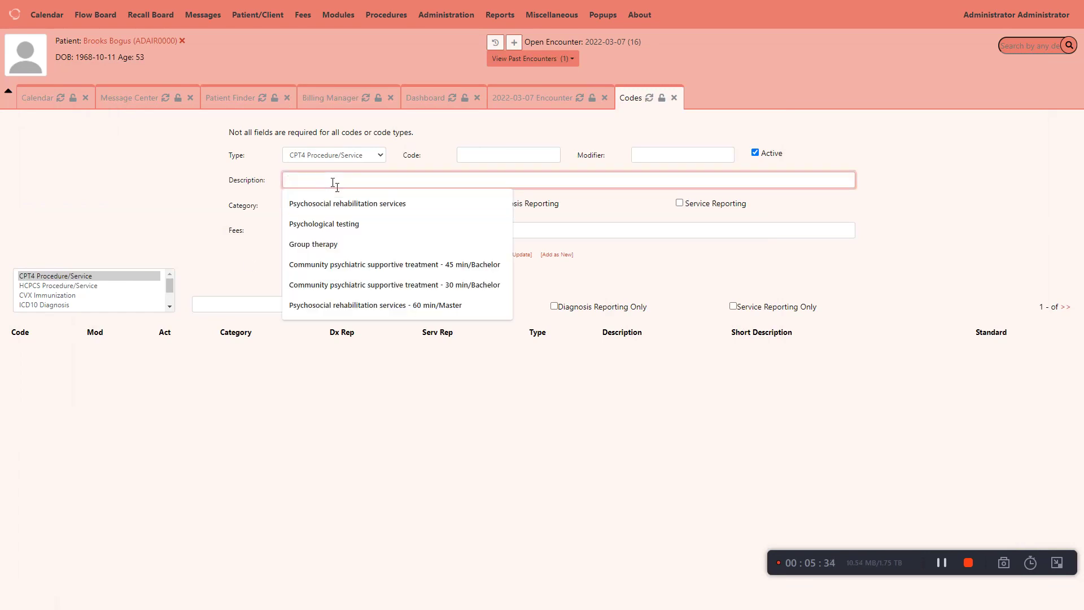
pyautogui.write('Autologous blood process')
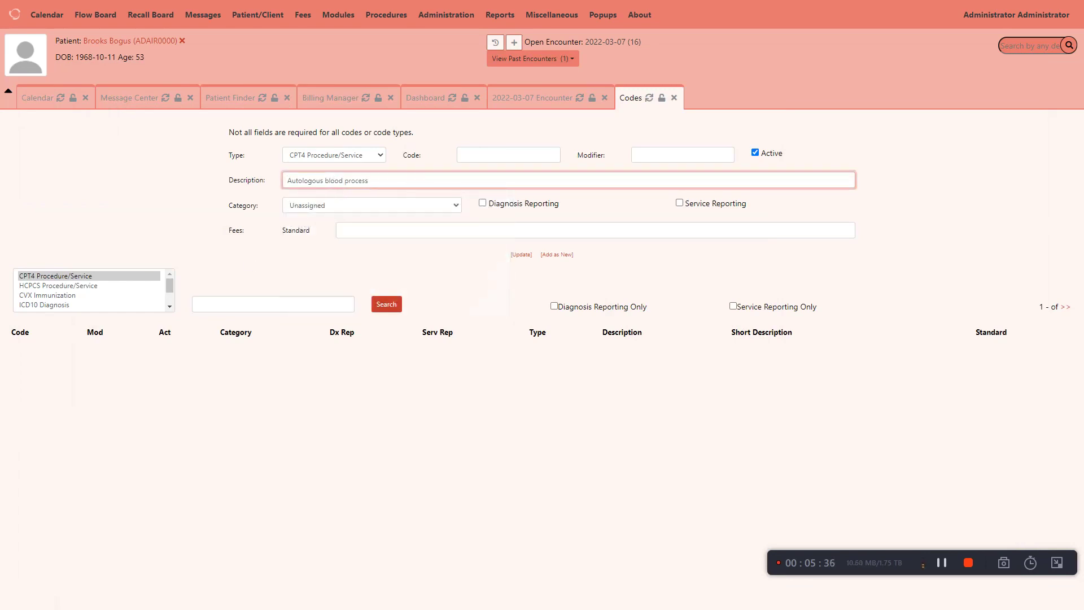
pyautogui.press('Tab')
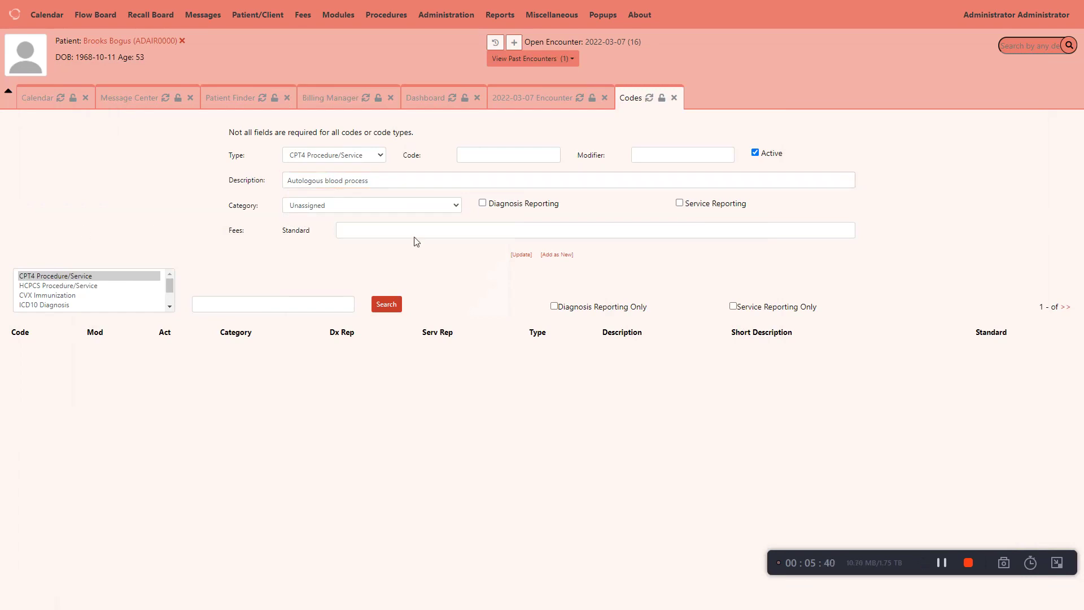
pyautogui.click(469, 154)
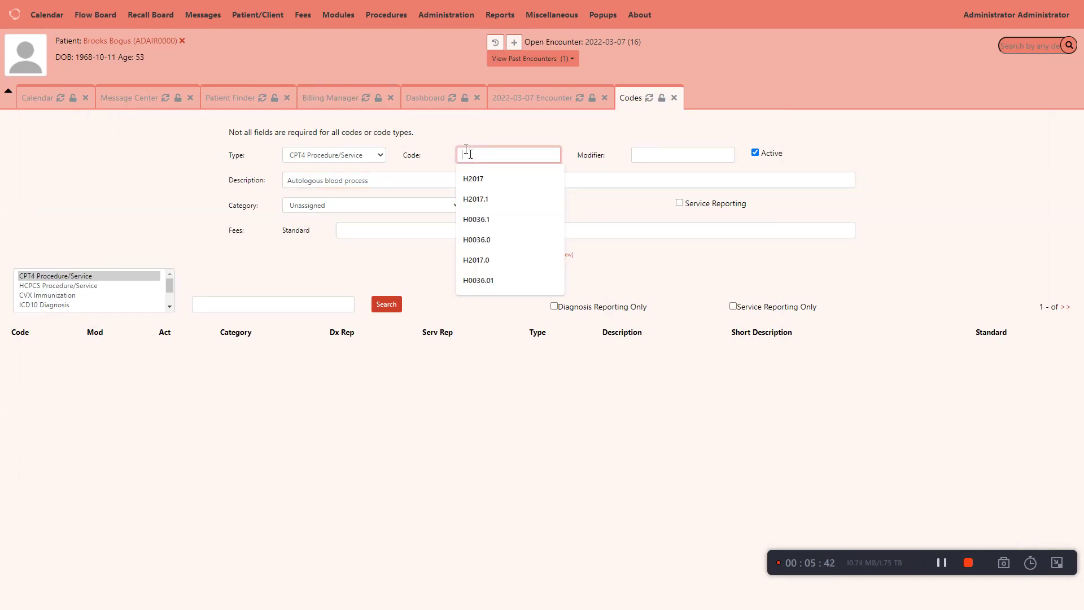
pyautogui.write('86890')
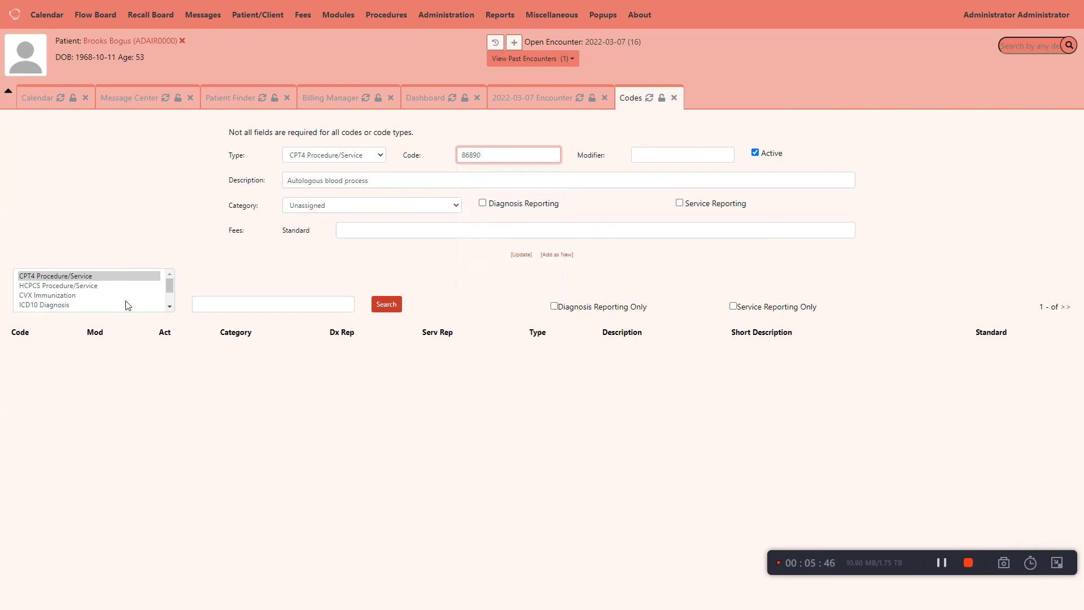
pyautogui.click(170, 307)
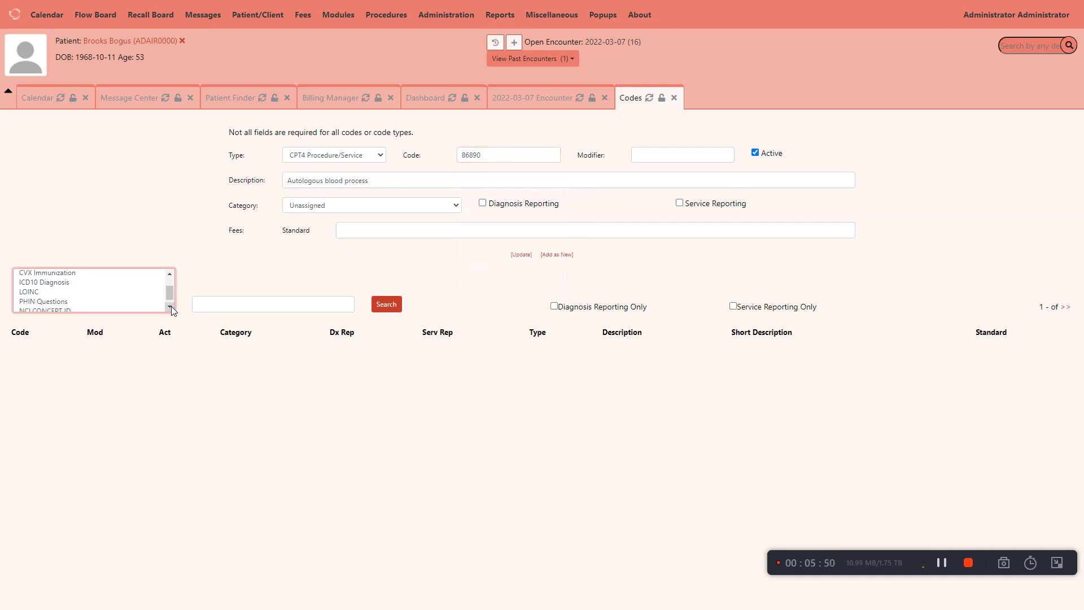
pyautogui.click(170, 307)
pyautogui.moveTo(171, 300); pyautogui.dragTo(170, 283)
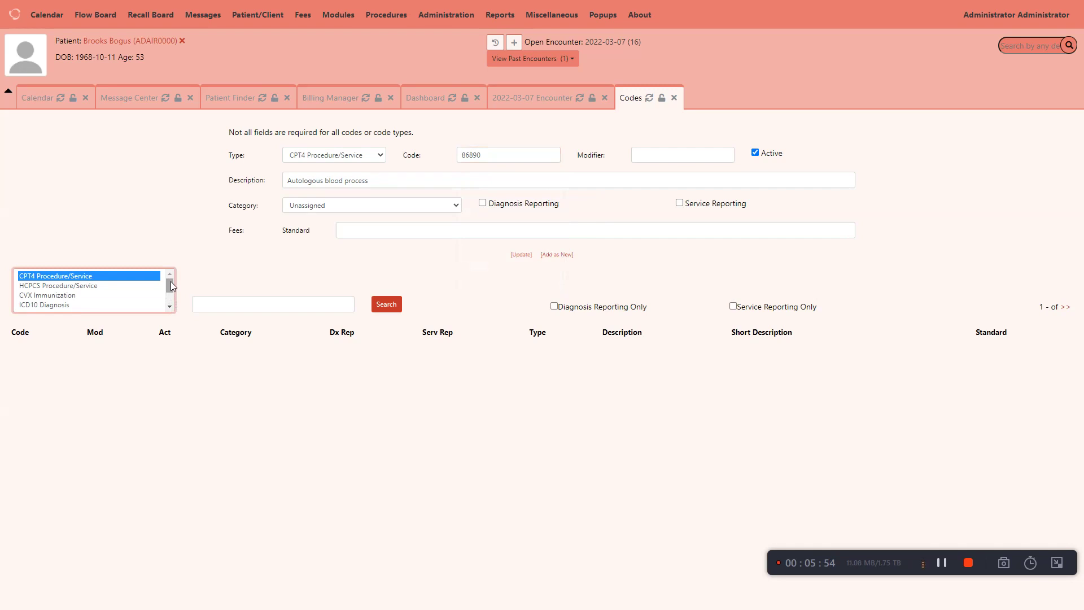
pyautogui.click(415, 208)
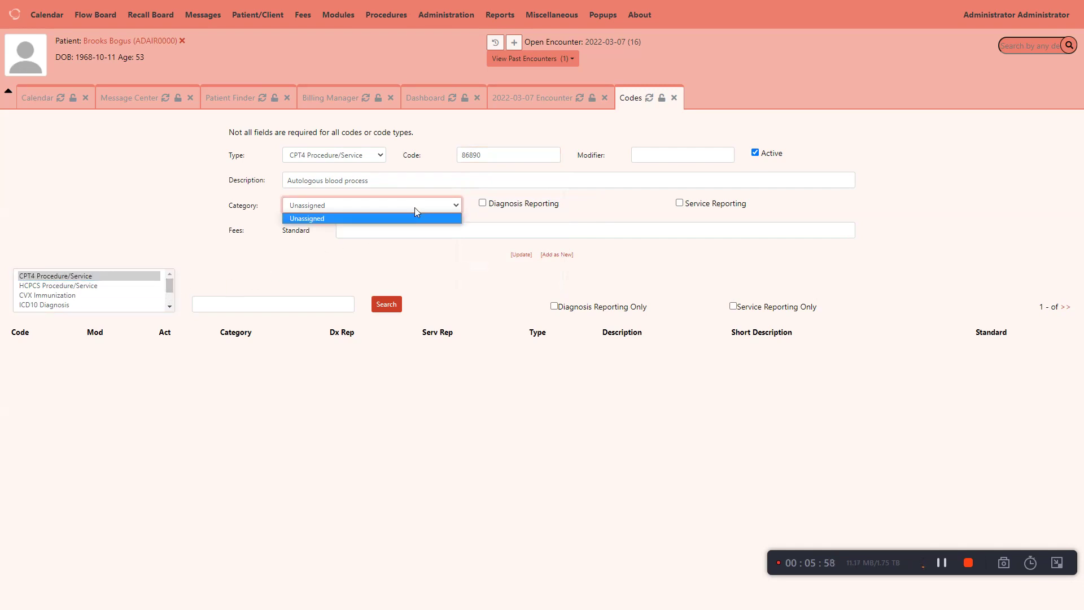
pyautogui.click(265, 232)
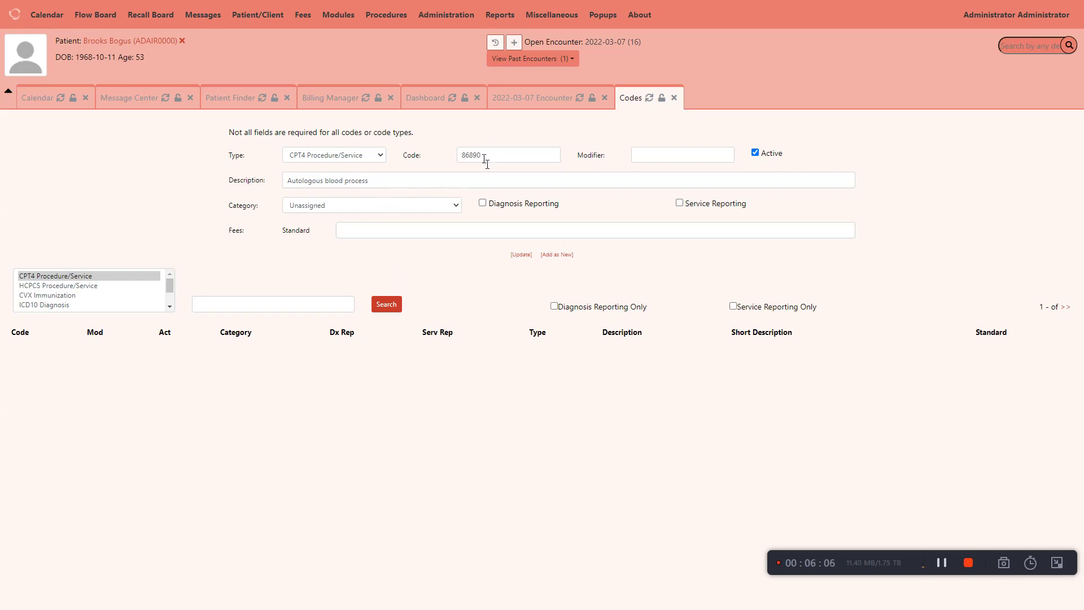
pyautogui.click(642, 160)
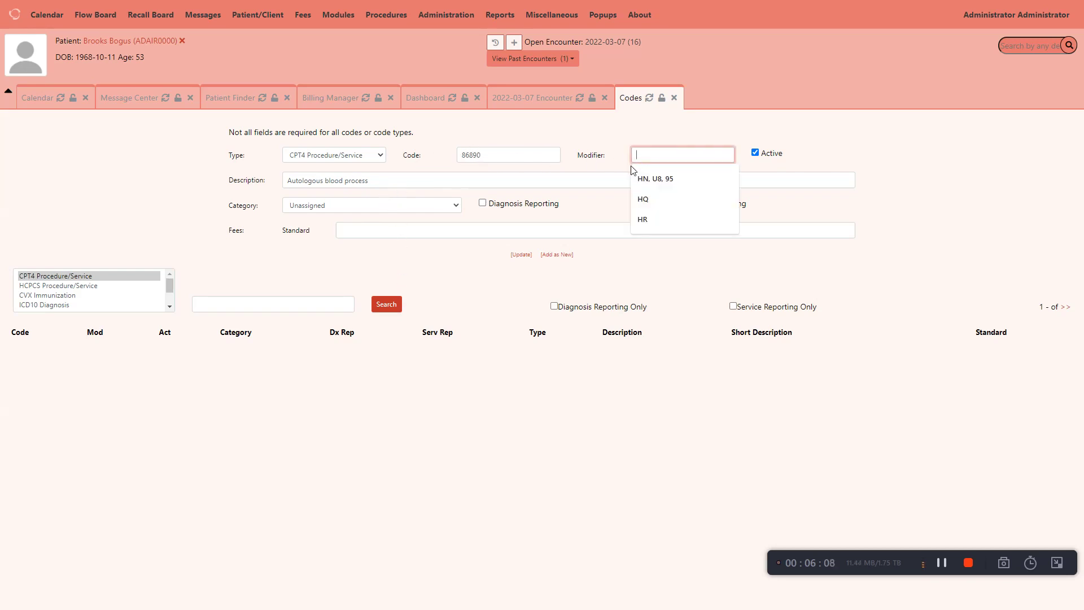
# - Leave the modifier blank and add 86890 'Autologous blood process' as a new code
pyautogui.click(612, 161)
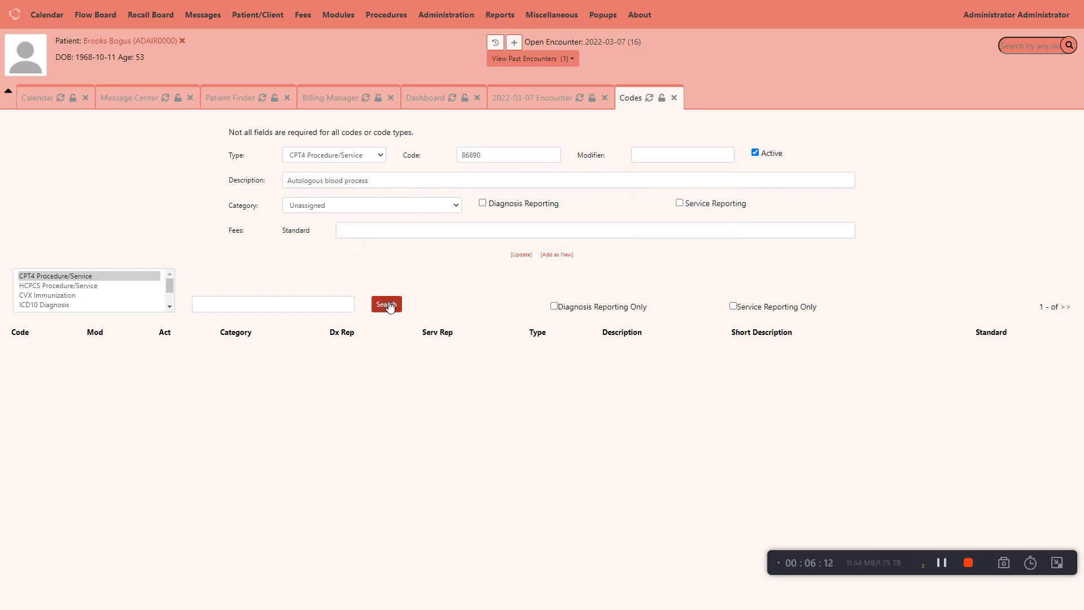
pyautogui.click(567, 258)
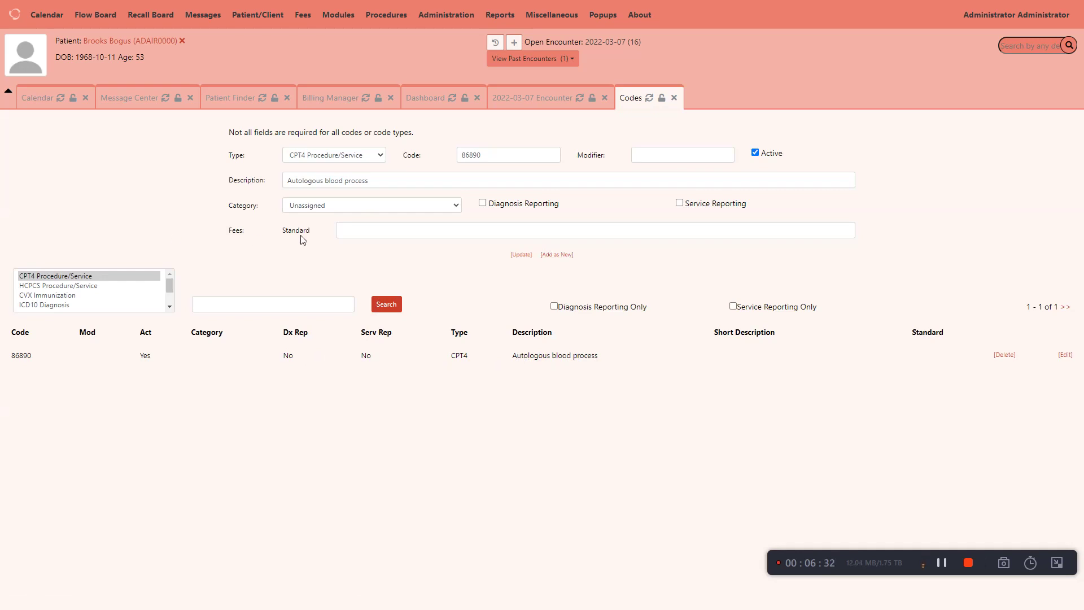
# - On the 2022-03-07 encounter fee sheet, keep Standard pricing and add Established Patient Limited (99212)
pyautogui.click(565, 104)
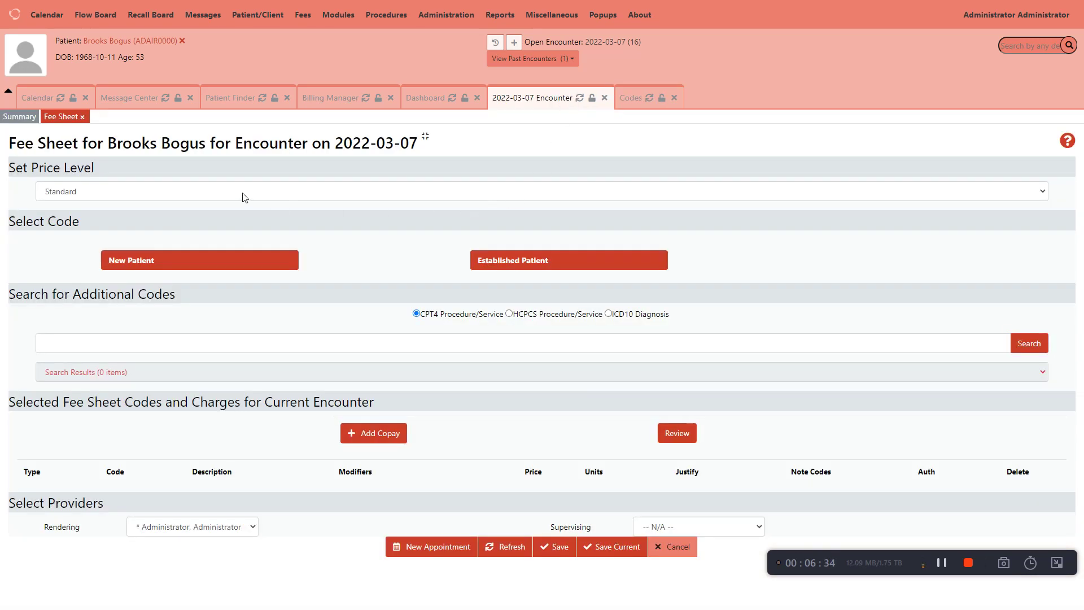
pyautogui.click(320, 195)
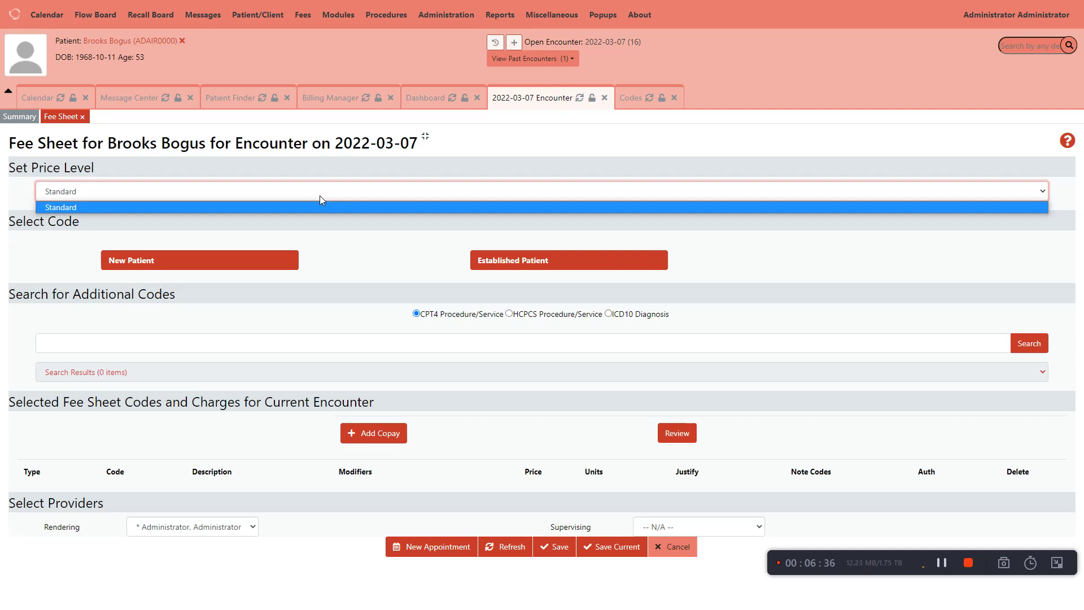
pyautogui.click(320, 195)
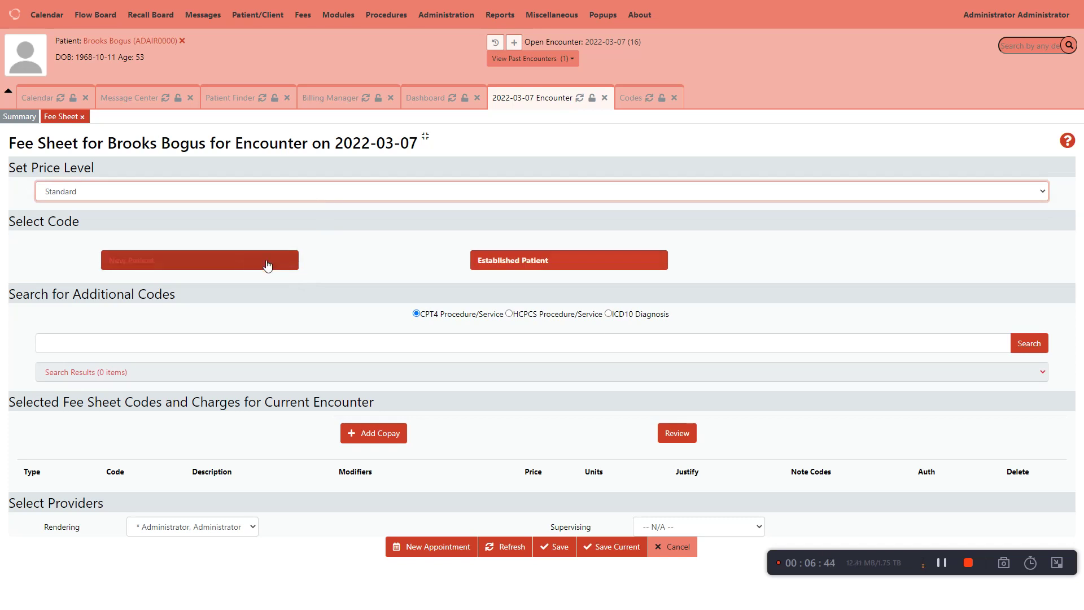
pyautogui.click(508, 261)
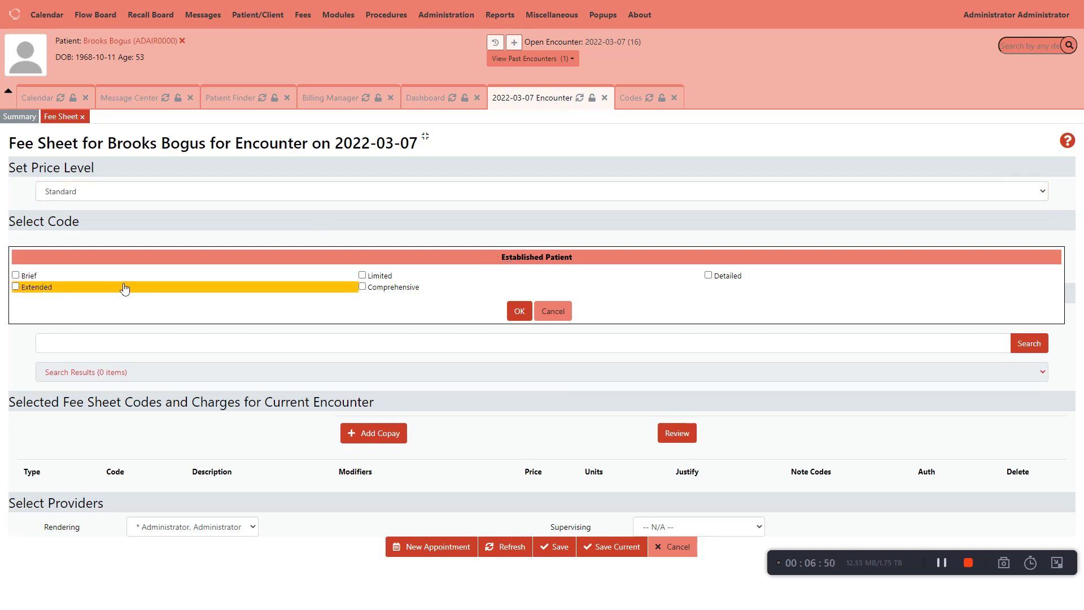
pyautogui.click(362, 276)
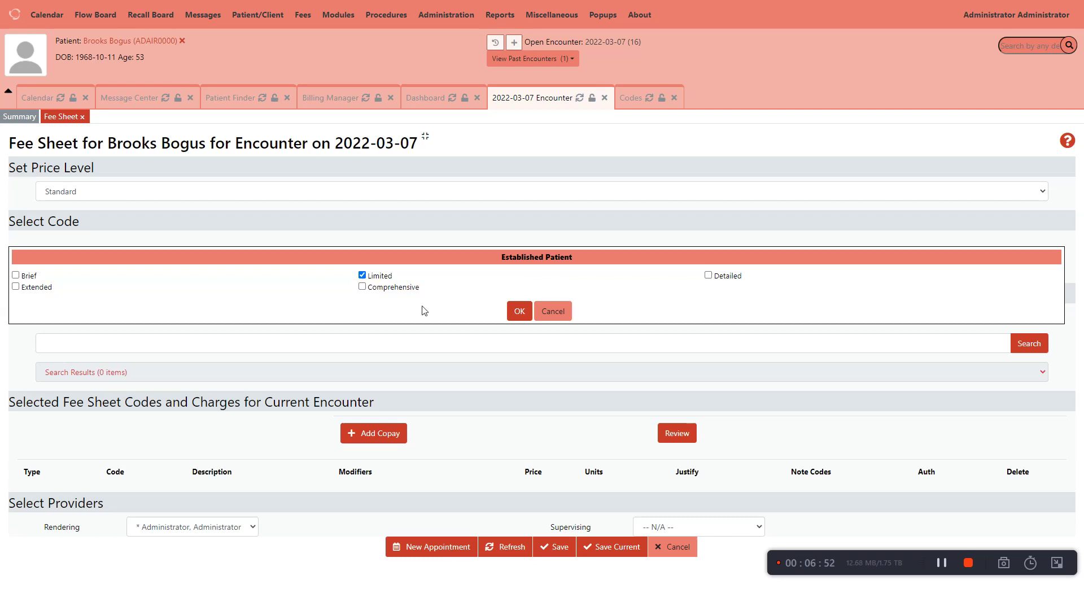
pyautogui.click(519, 311)
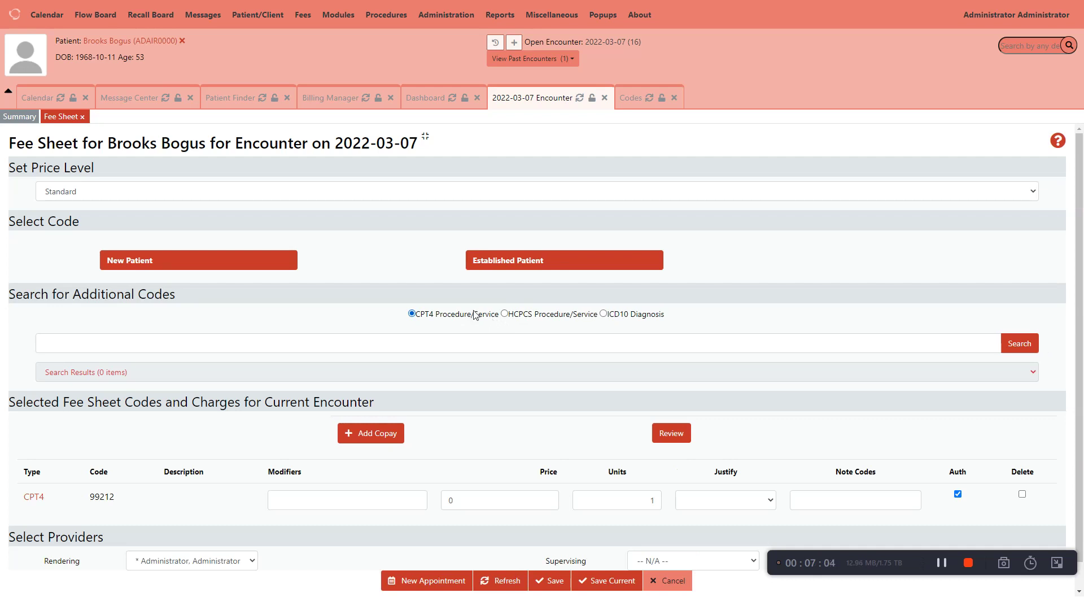
# - Search ICD10 diagnoses for 'f3' and add F30.3 Manic episode in partial remission
pyautogui.click(610, 315)
pyautogui.click(520, 348)
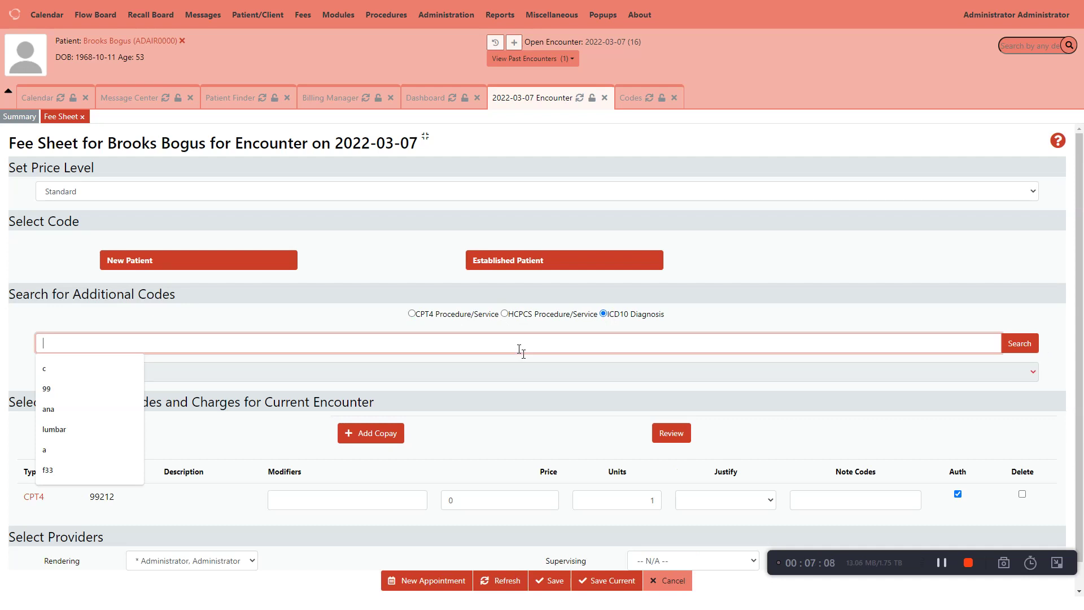
pyautogui.write('f3')
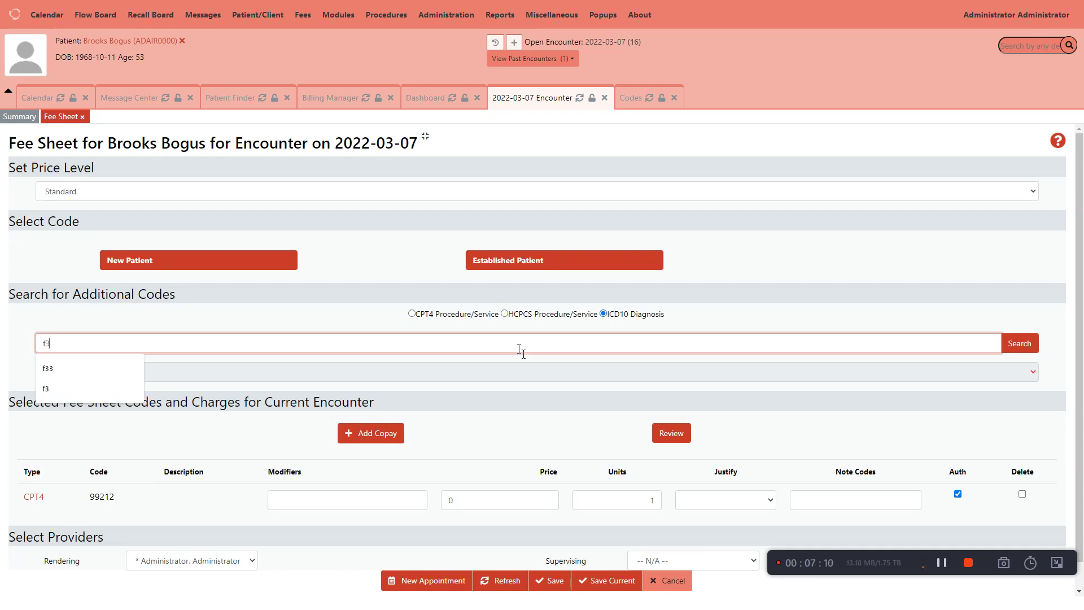
pyautogui.click(1028, 347)
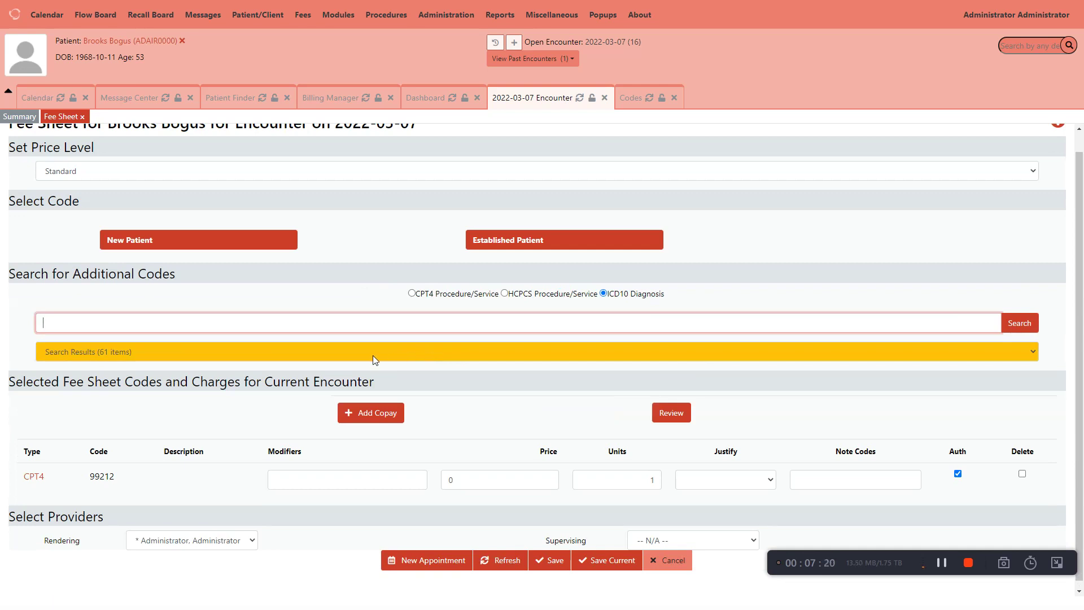
pyautogui.click(374, 353)
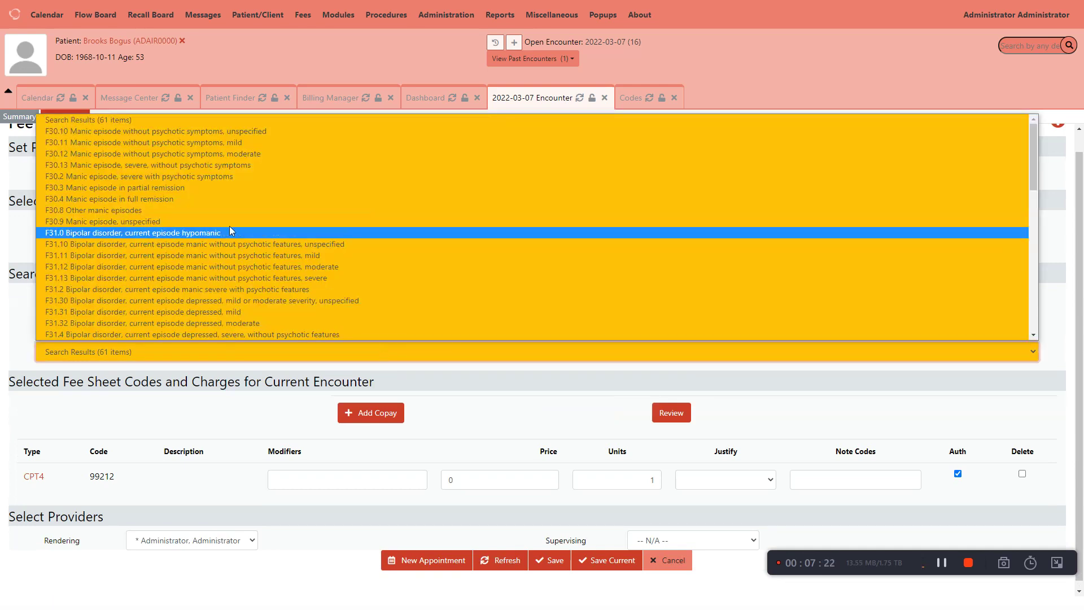
pyautogui.click(166, 188)
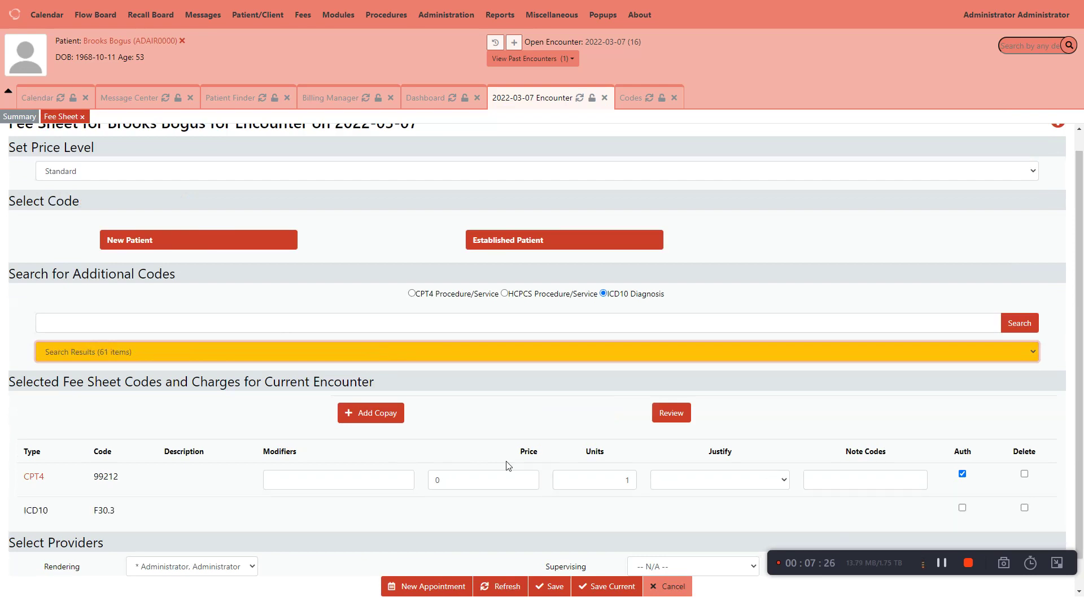
# - Justify 99212 with F30.3, change its price from 0 to 96, and save the fee sheet
pyautogui.click(787, 479)
pyautogui.click(774, 506)
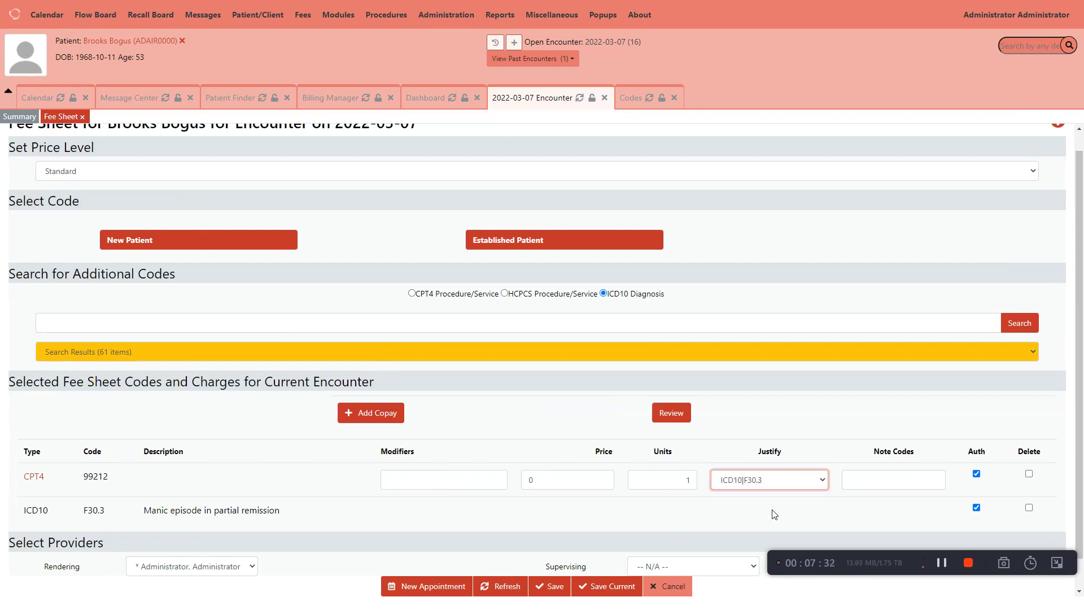
pyautogui.click(581, 484)
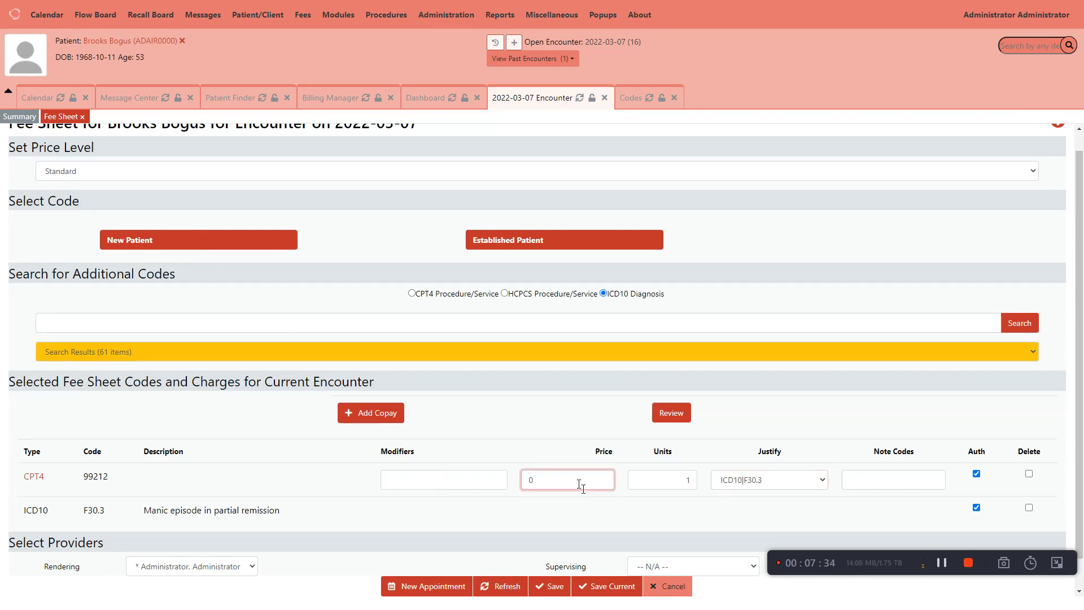
pyautogui.press('BackSpace')
pyautogui.write('96')
pyautogui.click(524, 509)
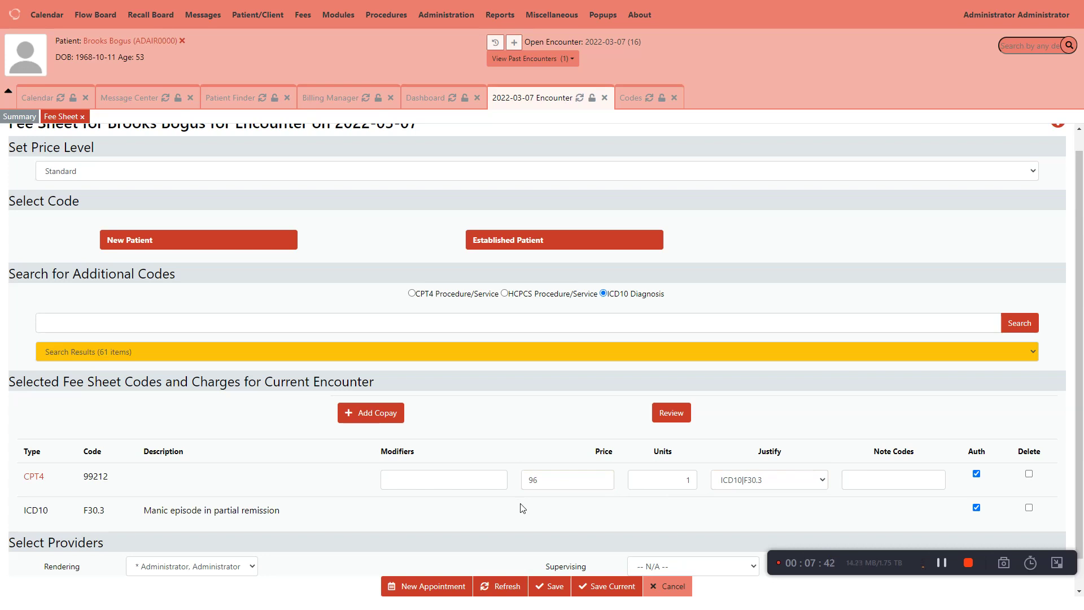
pyautogui.scroll(-1, 521, 507)
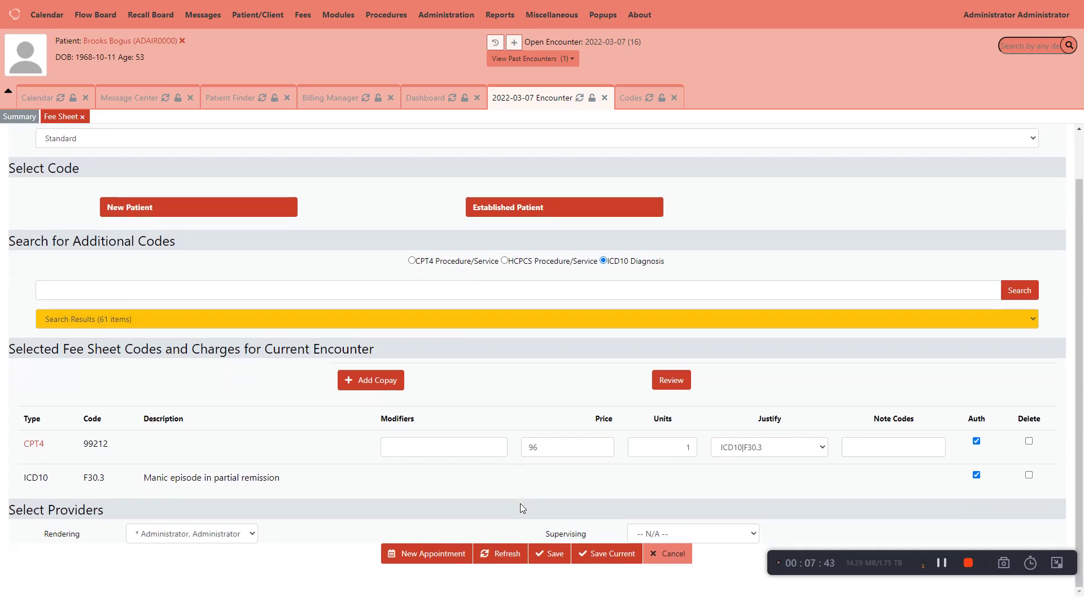
pyautogui.click(555, 555)
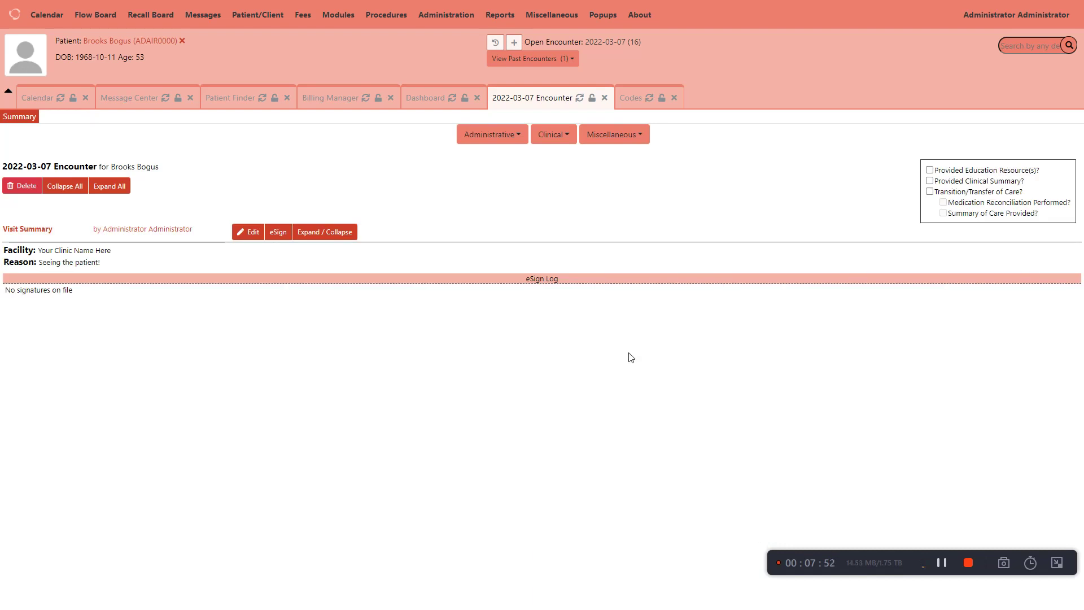
# - Refresh the Billing Manager's unbilled claims and set the 2022-03-07 claim's X12 partner to Availity
pyautogui.click(347, 106)
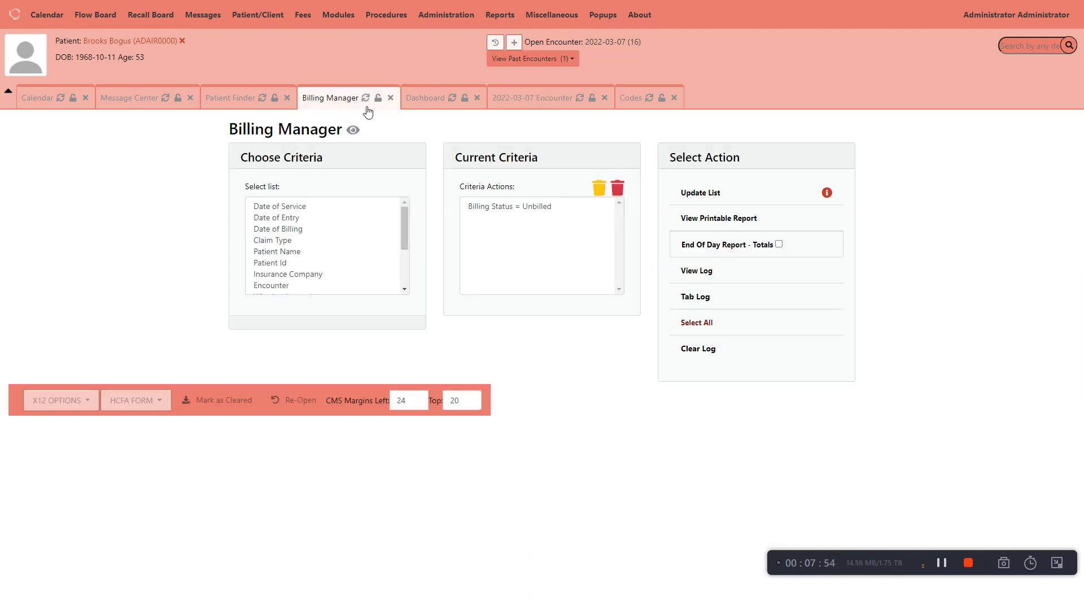
pyautogui.click(703, 193)
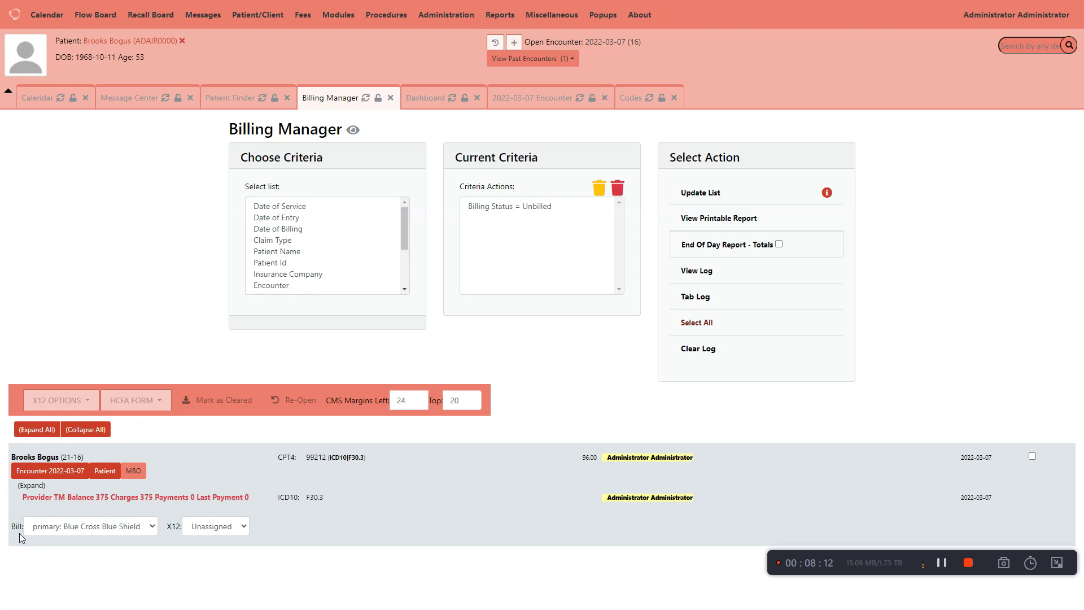
pyautogui.click(75, 529)
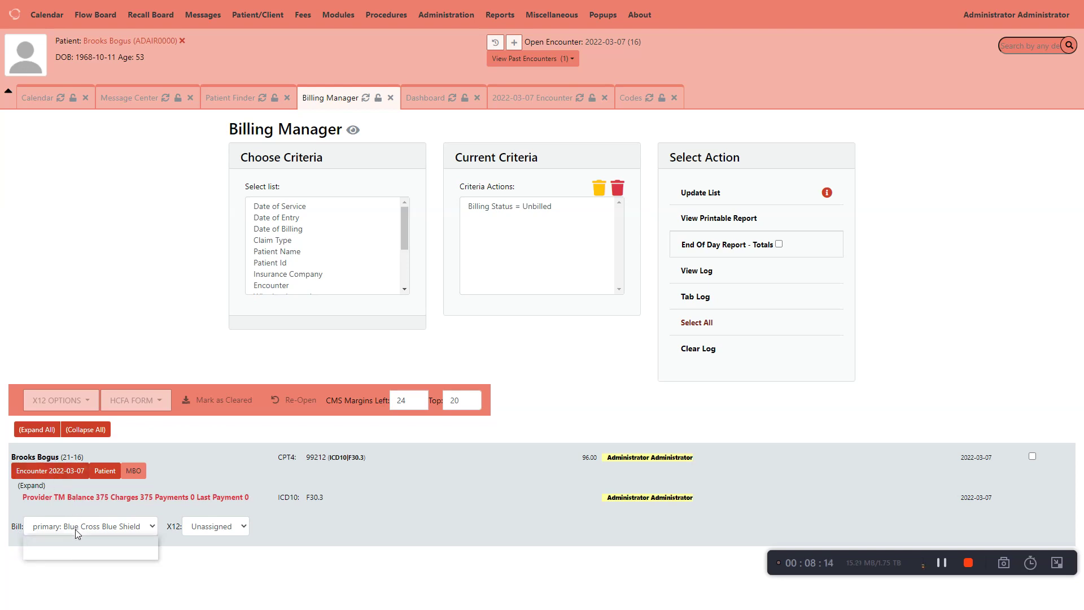
pyautogui.click(75, 530)
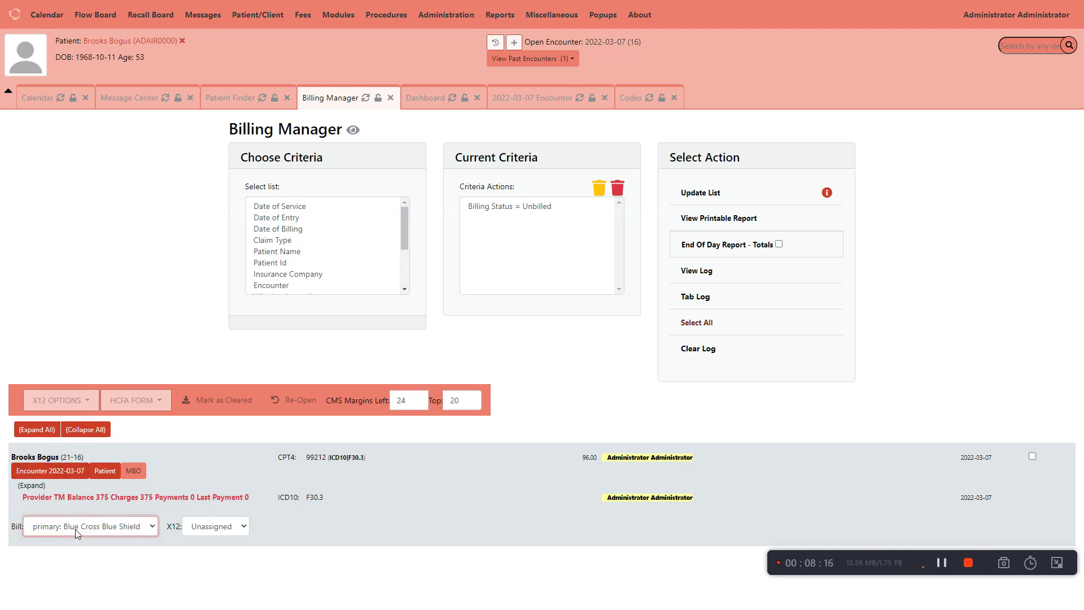
pyautogui.click(208, 527)
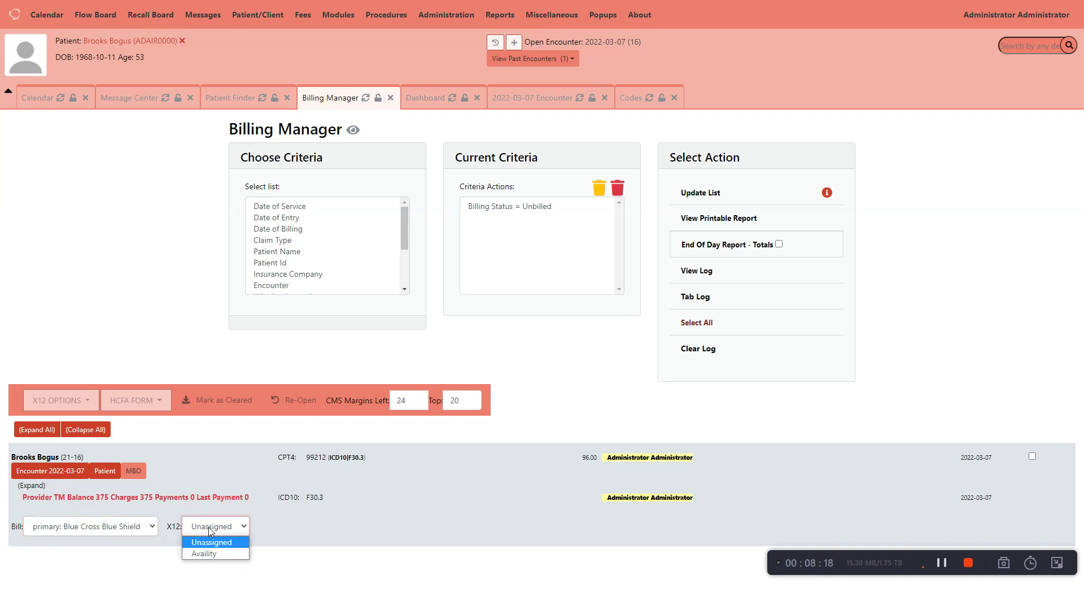
pyautogui.click(223, 554)
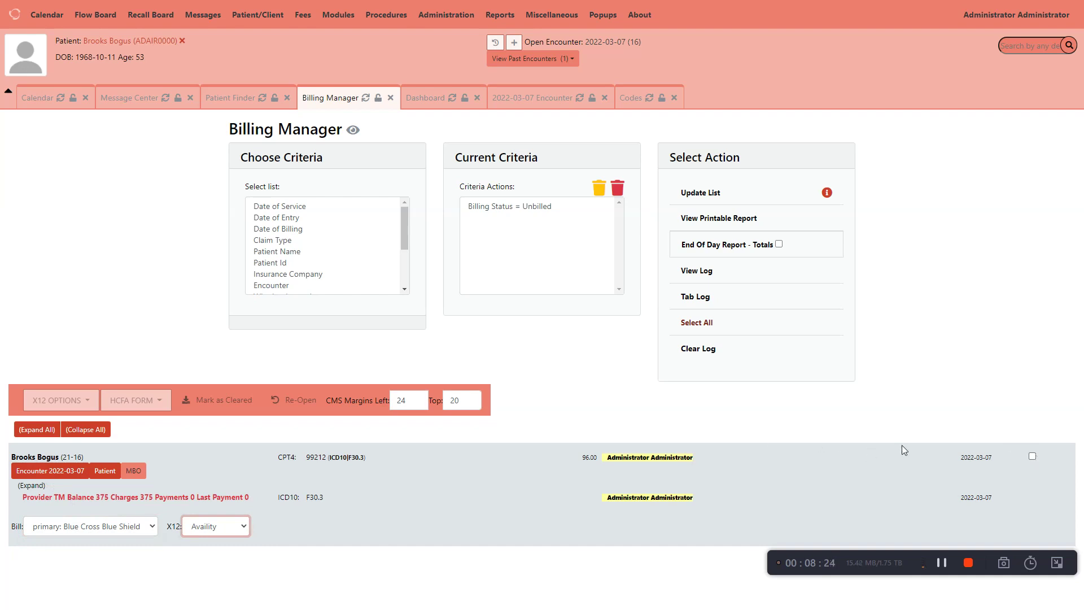
# - Select the 96.00 claim and run Generate X12 as Validate Only
pyautogui.click(1033, 456)
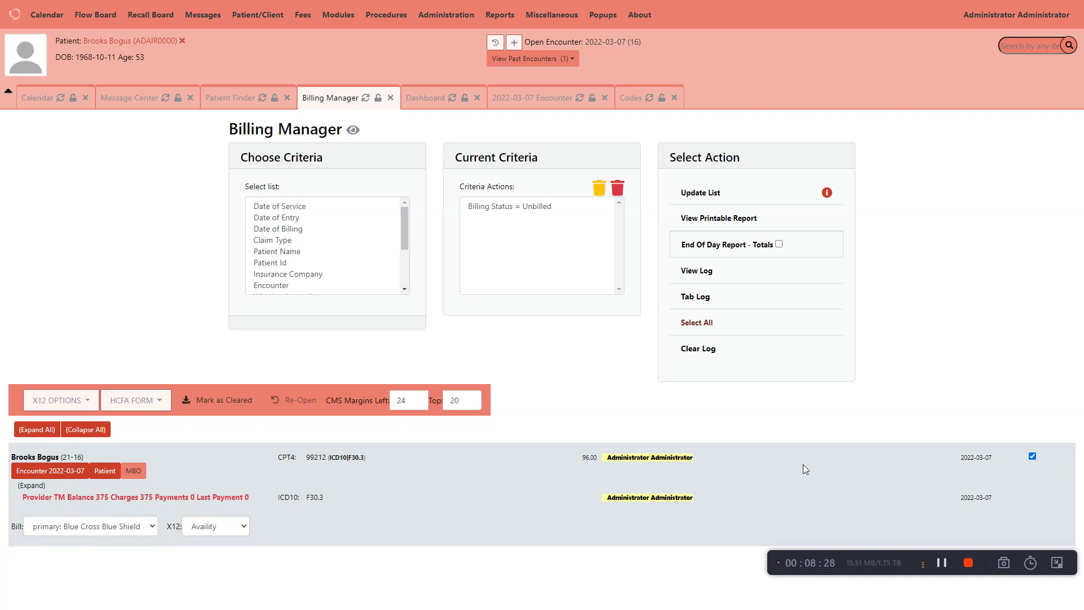
pyautogui.click(89, 404)
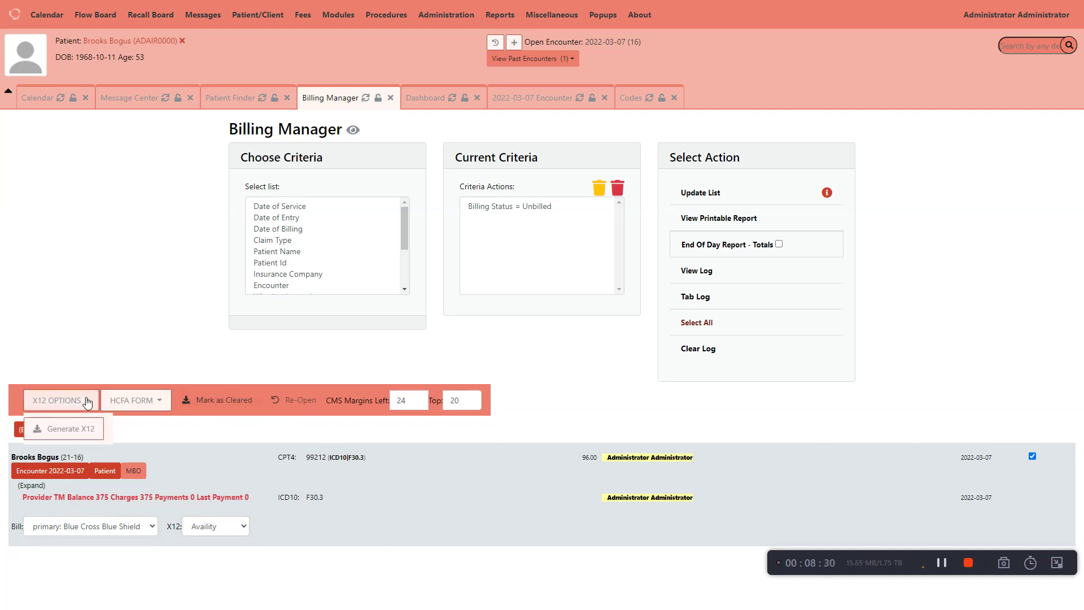
pyautogui.click(85, 433)
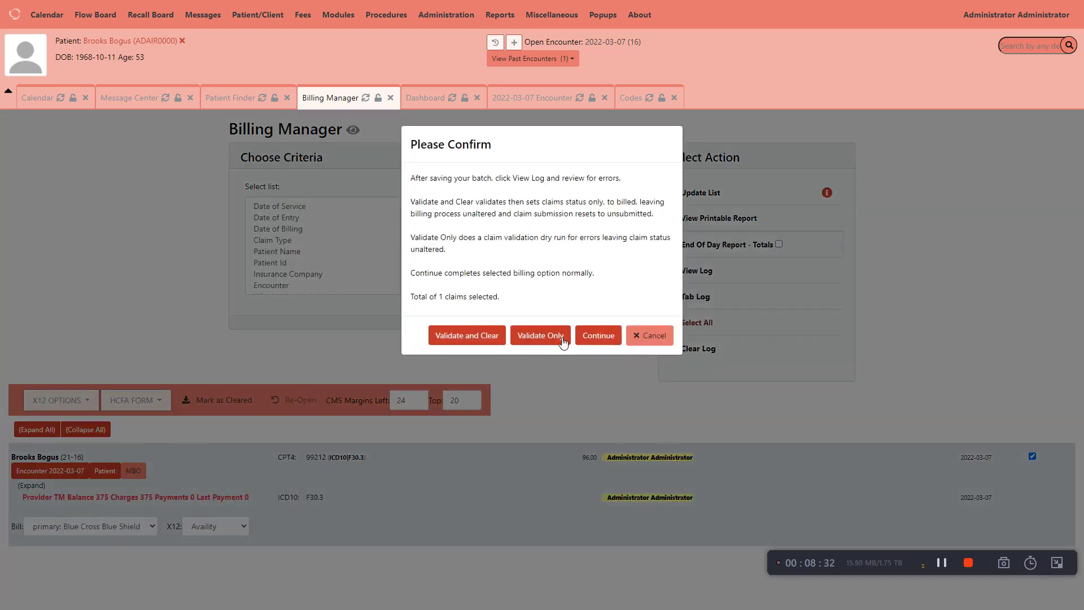
pyautogui.click(542, 338)
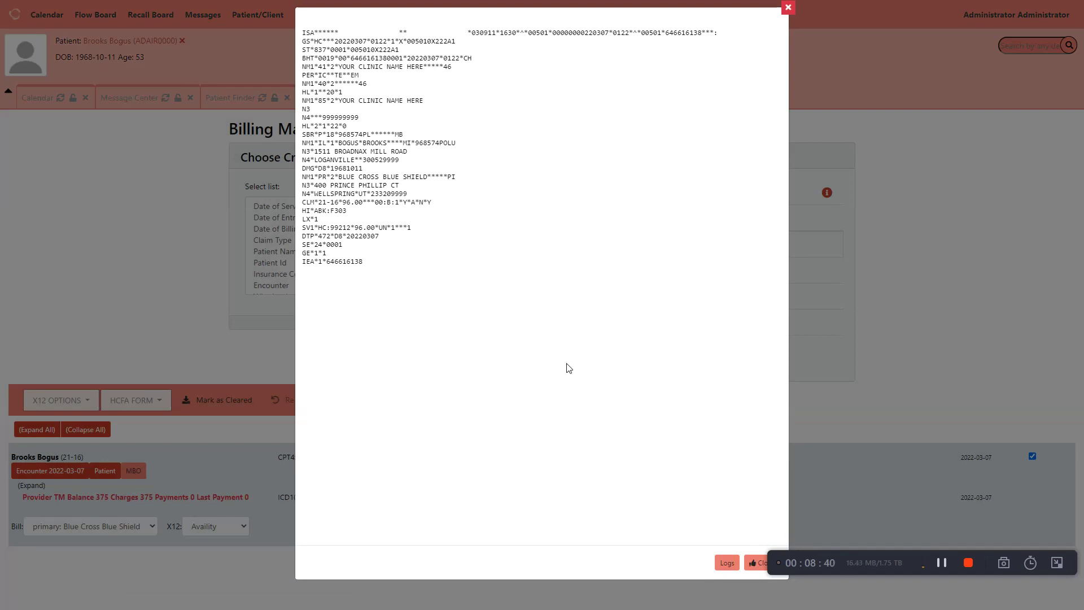
# - Review the validation error log, then close the log and X12 output popups
pyautogui.click(728, 563)
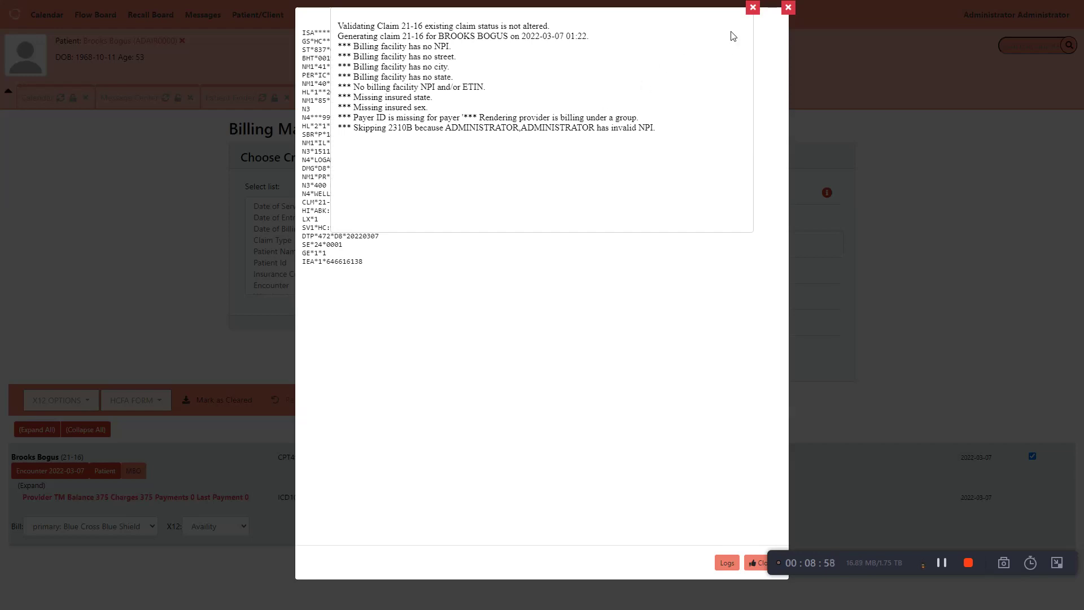
pyautogui.click(757, 10)
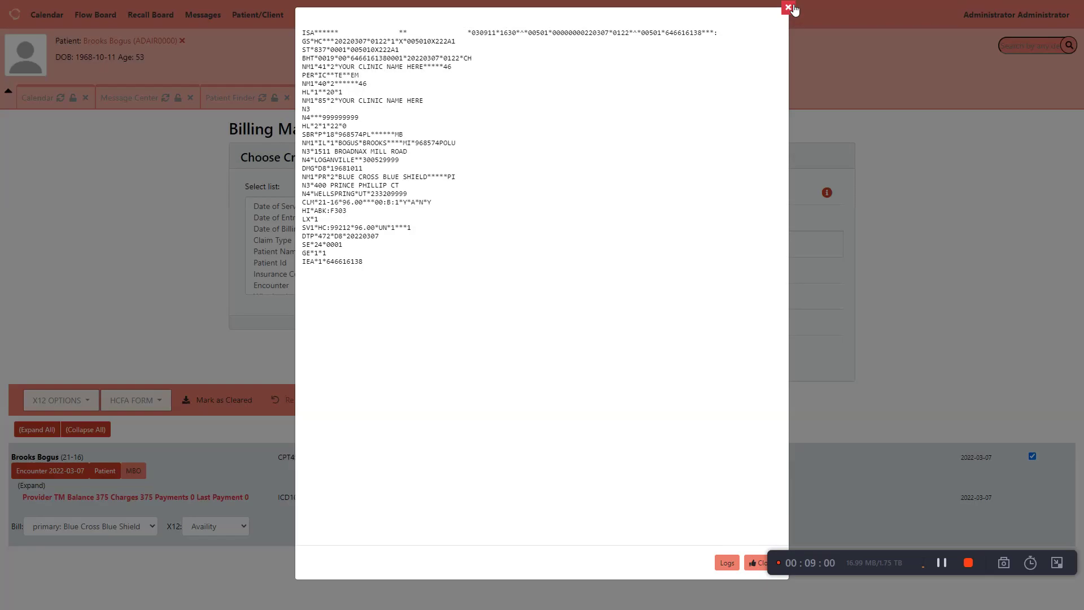
pyautogui.click(790, 9)
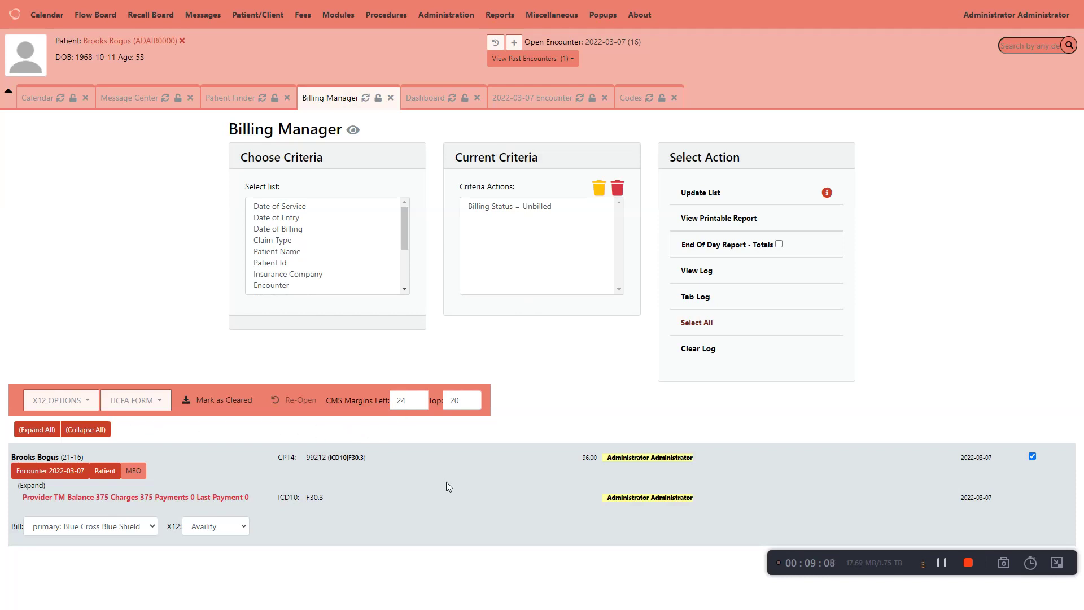
pyautogui.click(86, 402)
pyautogui.click(79, 424)
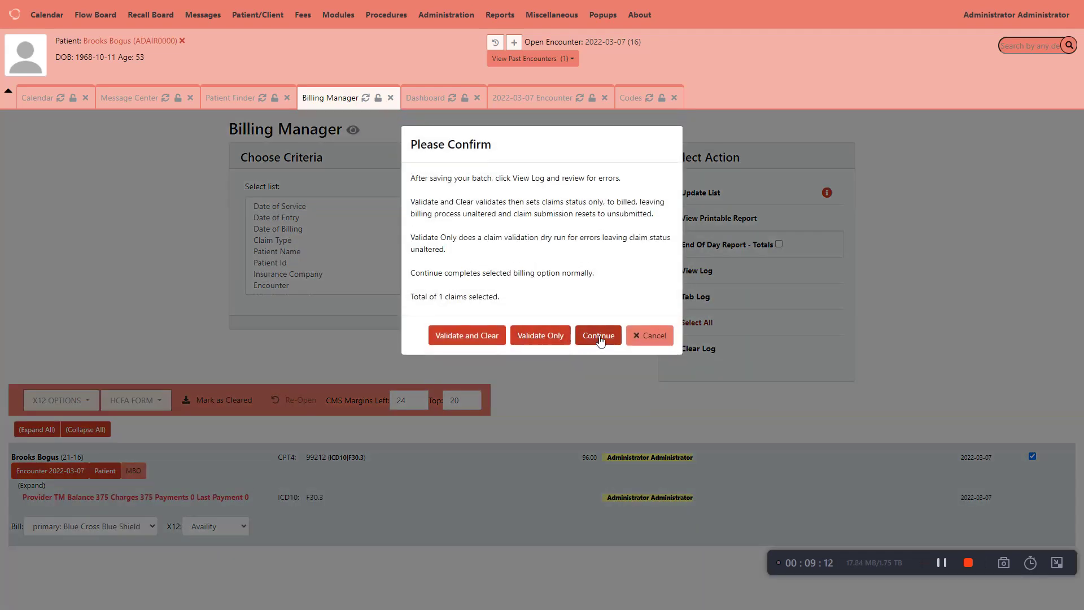
pyautogui.click(601, 336)
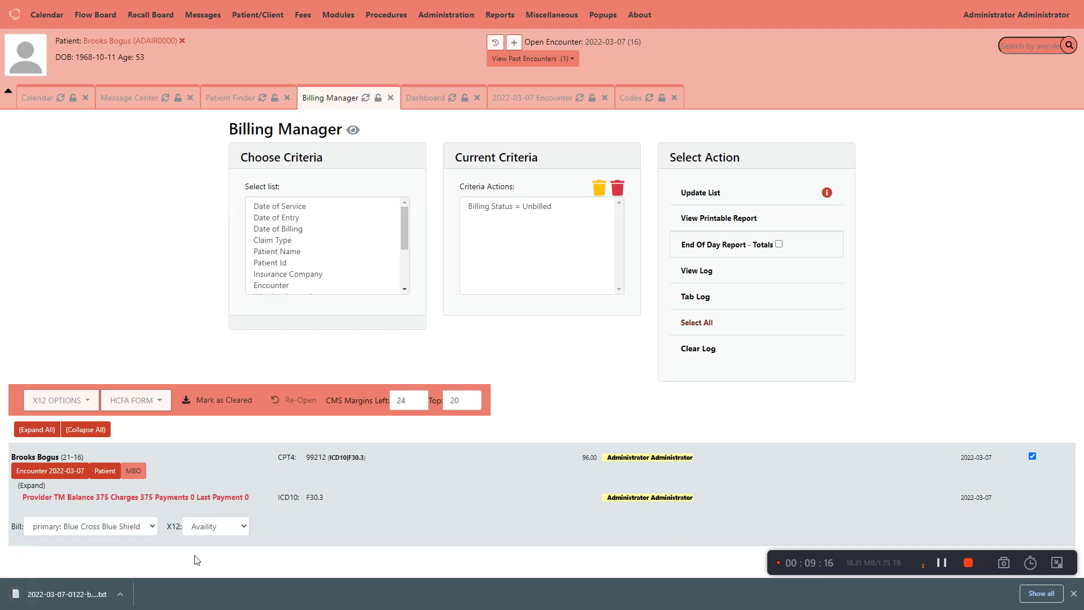
pyautogui.click(120, 594)
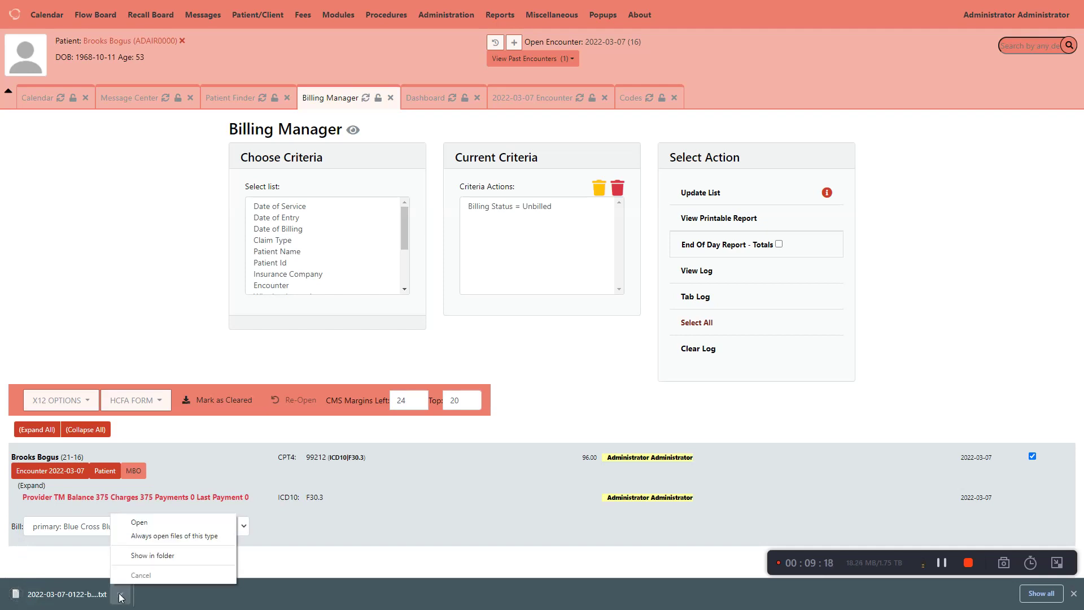
pyautogui.click(90, 595)
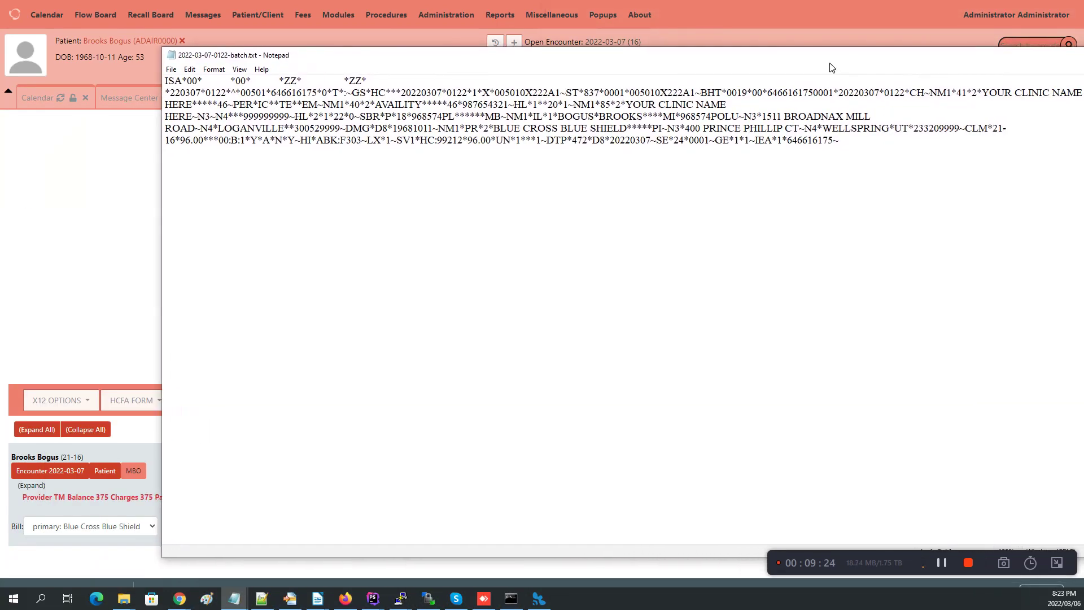
# - Look over the 837 claim text for 99212 at 96.00, then close Notepad
pyautogui.moveTo(775, 56); pyautogui.dragTo(740, 61)
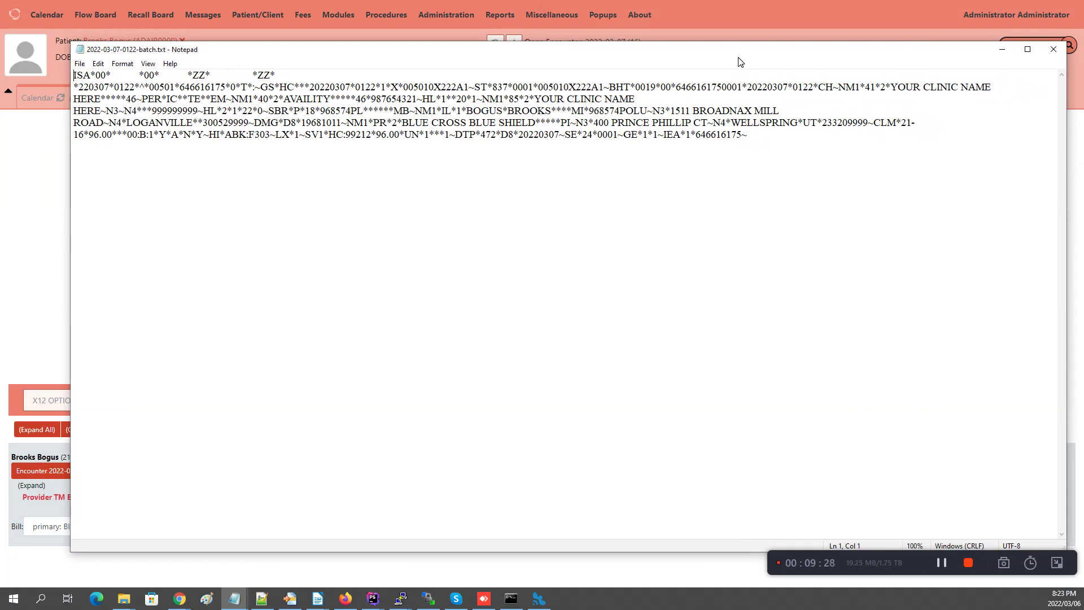
pyautogui.hotkey('alt', 'F4')
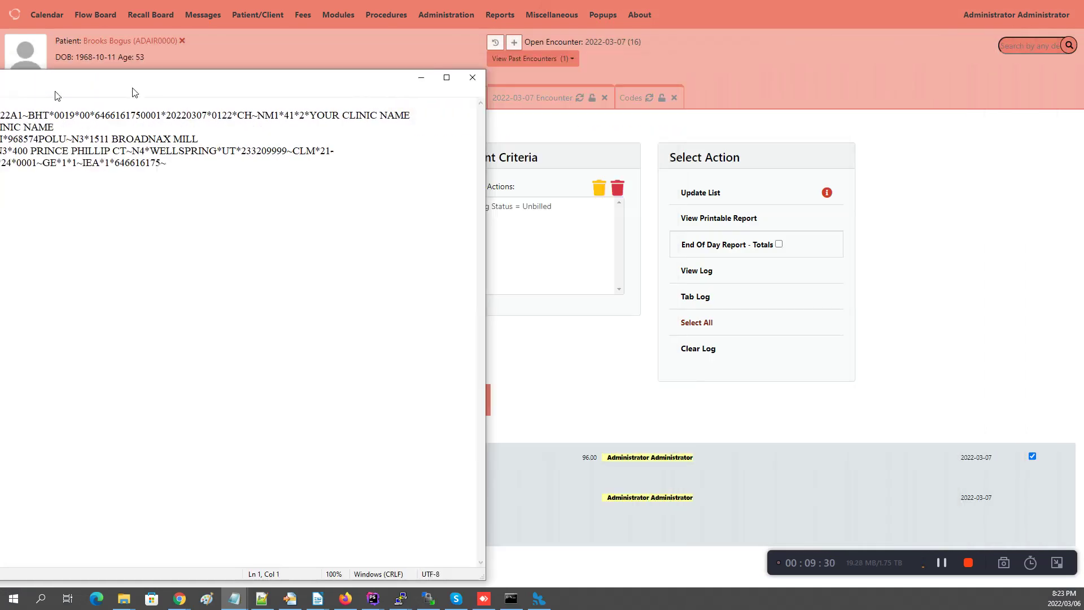